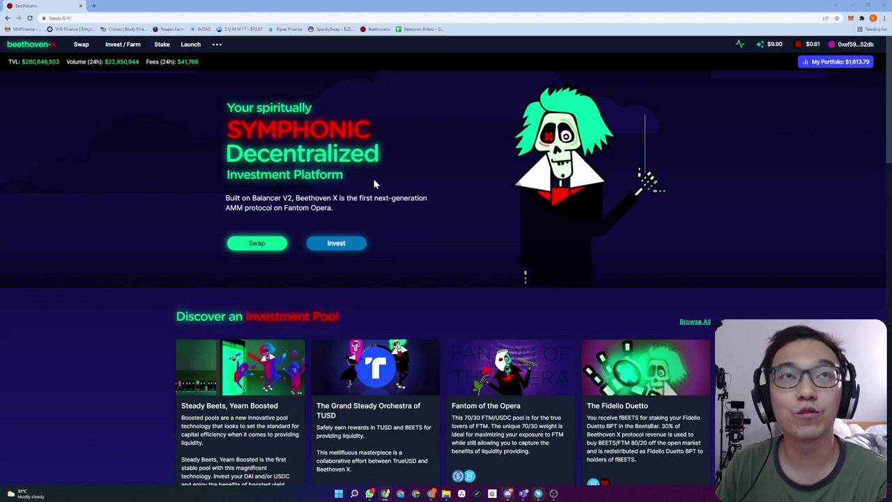
# - Open the Swap page and view the tokens that can be chosen in place of TOMB, keeping the current pair
pyautogui.click(80, 46)
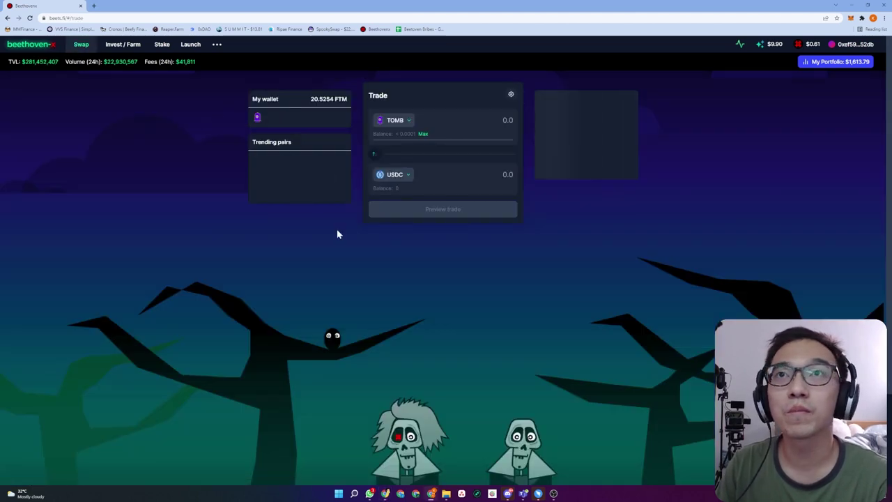
pyautogui.click(406, 122)
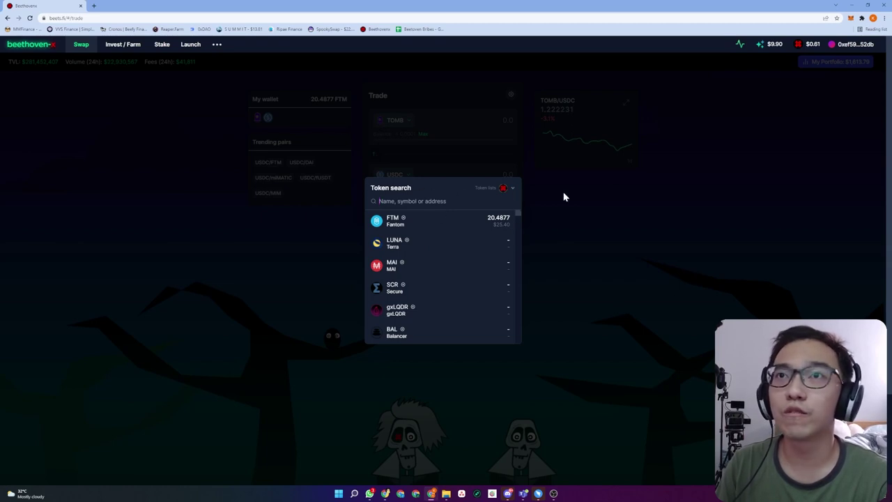
pyautogui.click(578, 229)
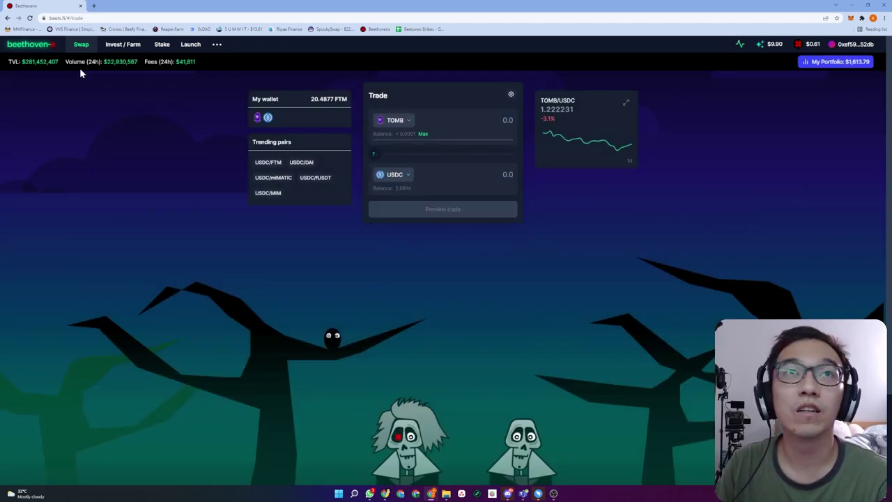
# - Visit the Stake page for fBEETS and return to the Invest / Farm pool list
pyautogui.click(123, 46)
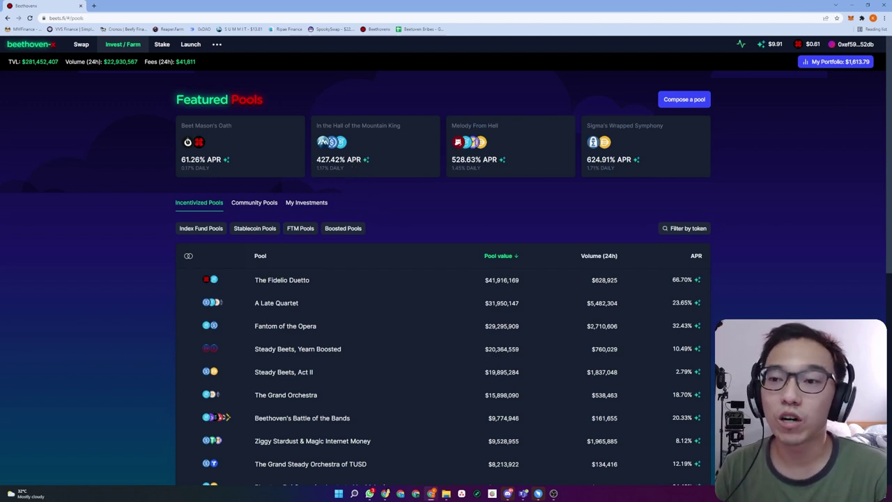
pyautogui.click(162, 44)
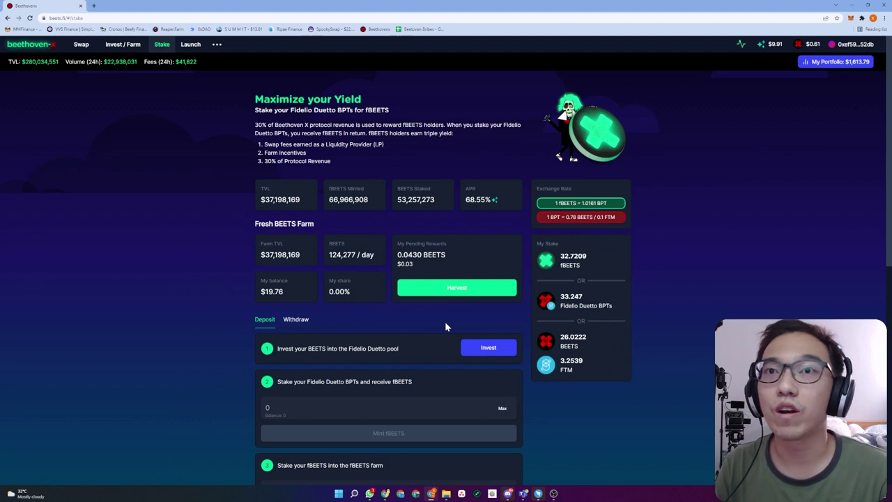
pyautogui.click(123, 44)
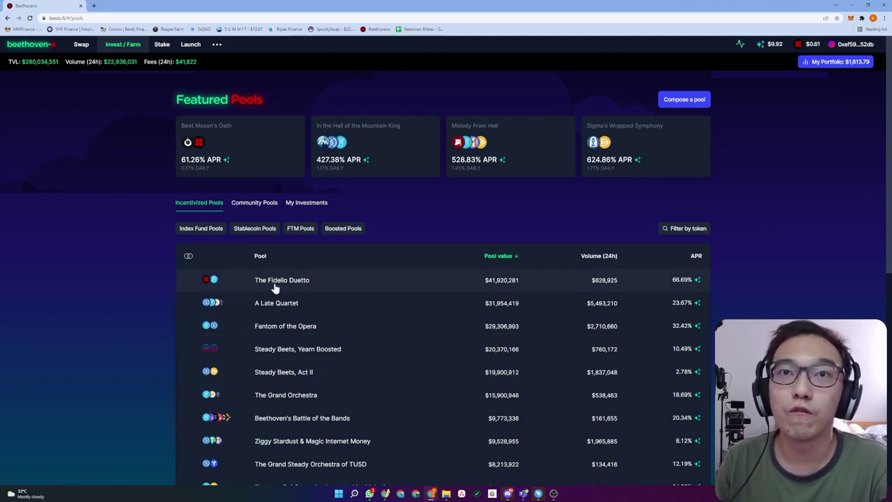
# - Inspect the token composition of the incentivized pools, from The Fidelio Duetto down to Beethoven's Battle of the Bands
pyautogui.moveTo(213, 287)
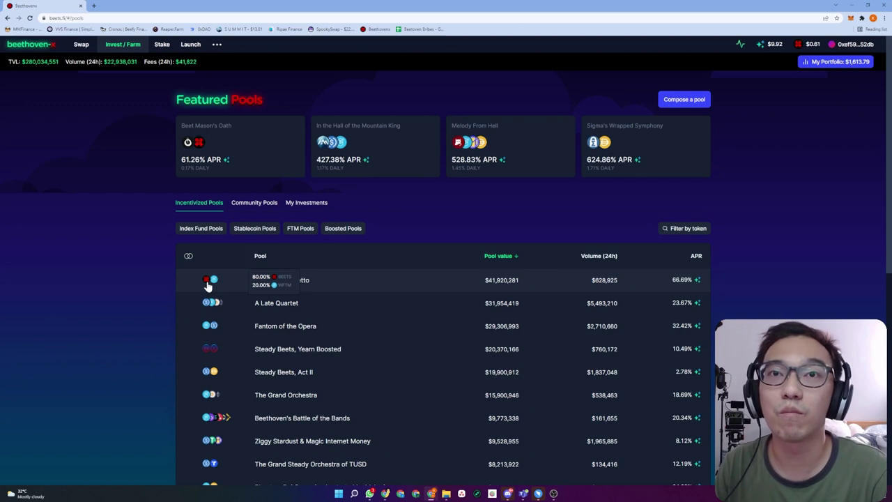
pyautogui.moveTo(209, 309)
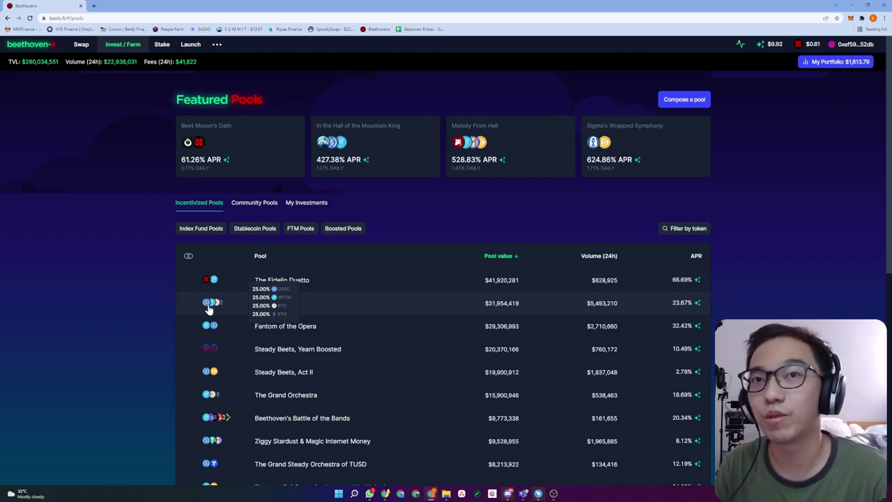
pyautogui.moveTo(210, 332)
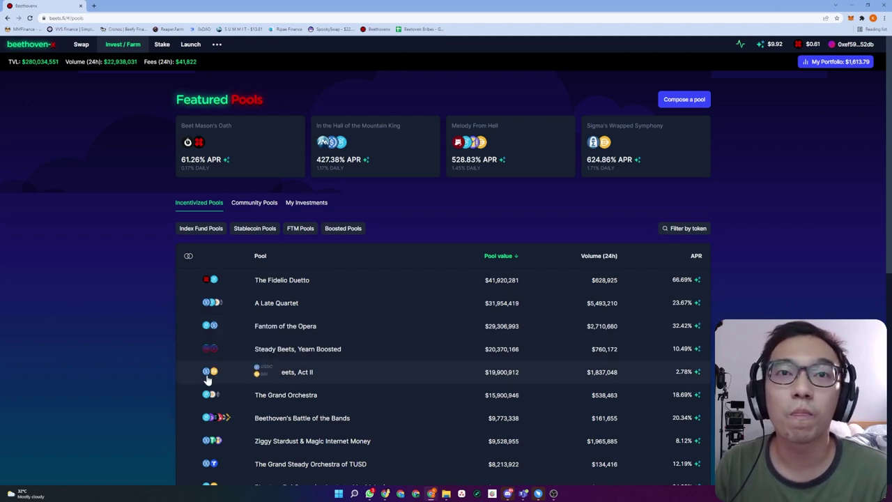
pyautogui.moveTo(211, 373)
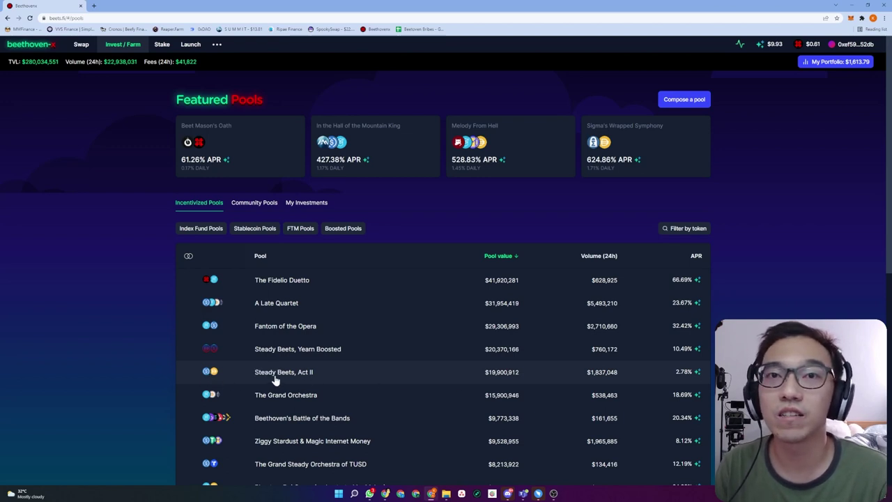
pyautogui.scroll(-1, 264, 384)
pyautogui.moveTo(206, 354)
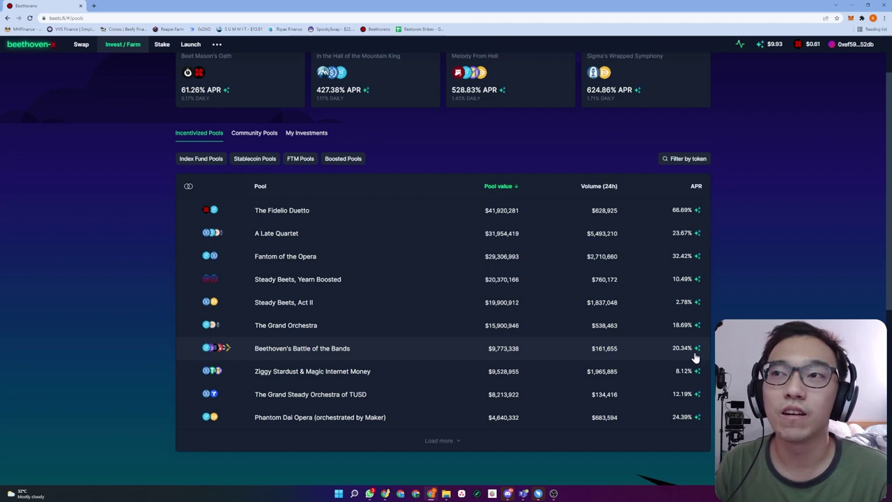
# - Sort the incentivized pools by highest APR and open the featured pool In the Hall of the Mountain King
pyautogui.click(698, 188)
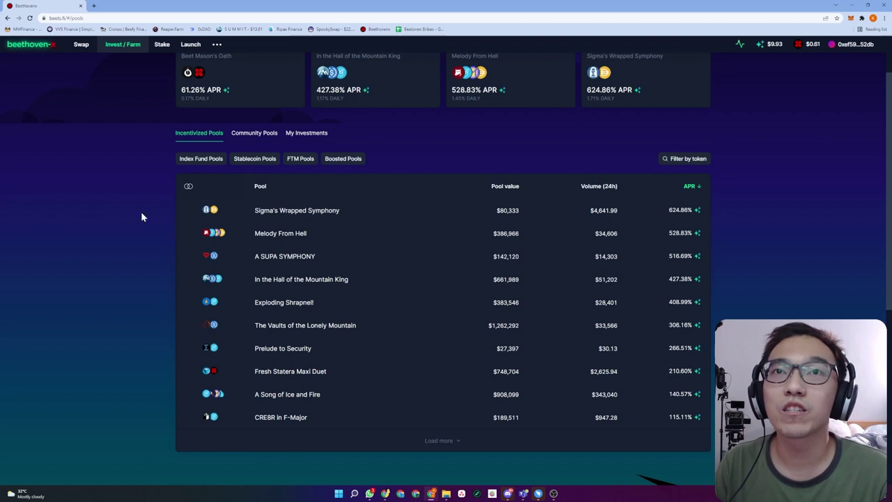
pyautogui.moveTo(207, 215)
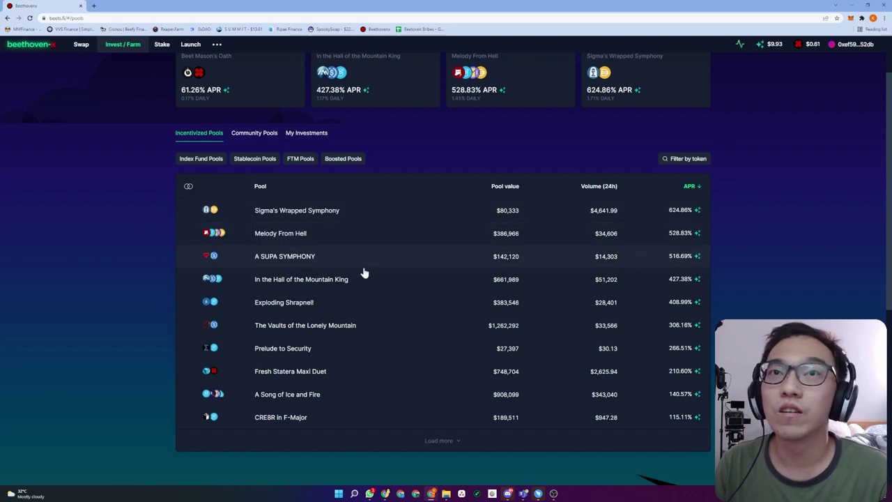
pyautogui.scroll(1, 384, 279)
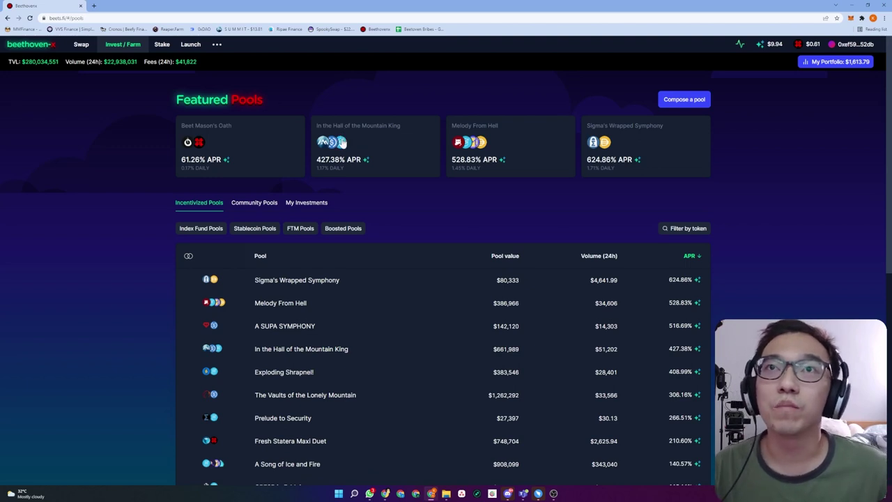
pyautogui.click(343, 143)
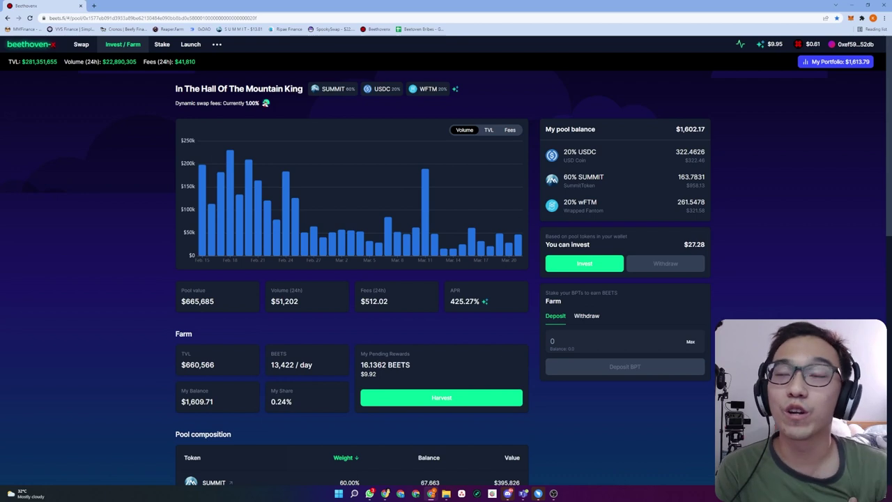
# - Open the bookmarked Summit site in a new browser tab and show its Elevation Farms
pyautogui.click(93, 5)
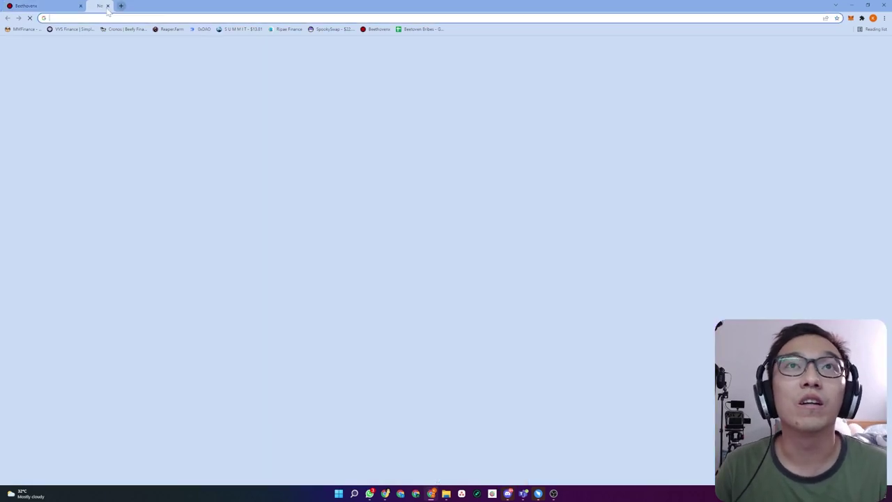
pyautogui.click(240, 29)
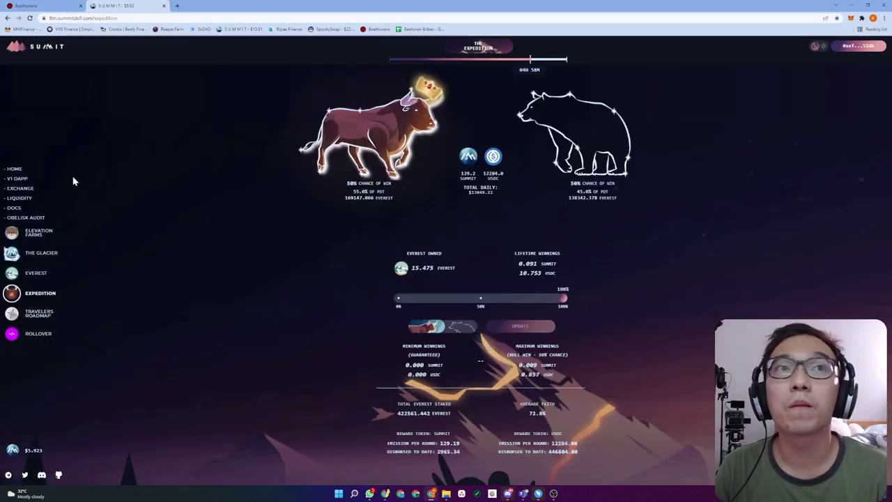
pyautogui.click(43, 237)
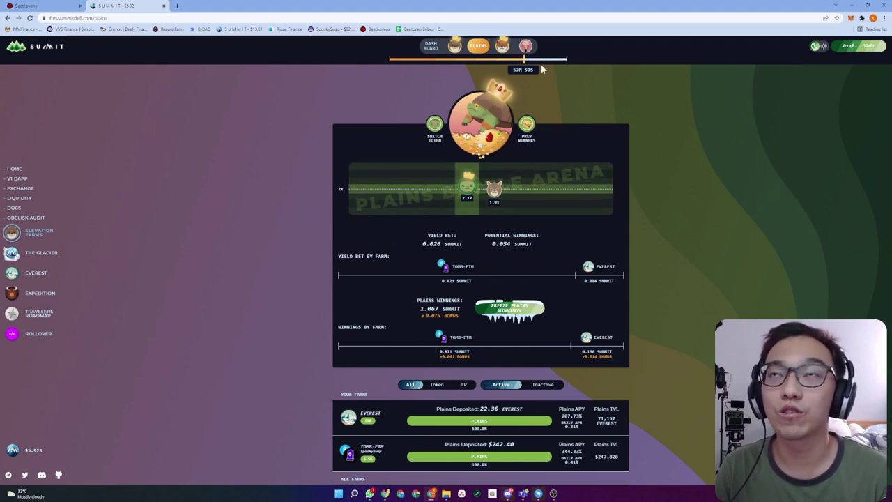
# - Return to the Beethoven-X pool page and examine the pool's APR and the pending BEETS rewards with their dollar value
pyautogui.hotkey('ctrl', 'Tab')
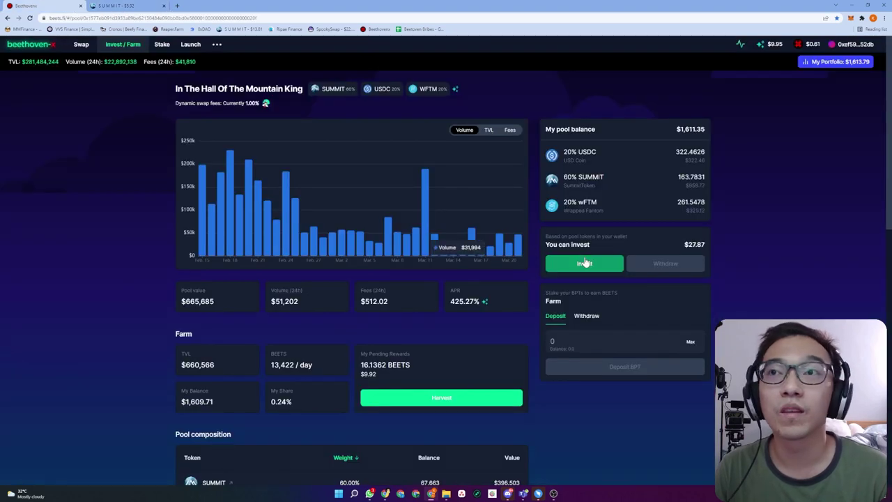
pyautogui.hotkey('ctrl', 'Tab')
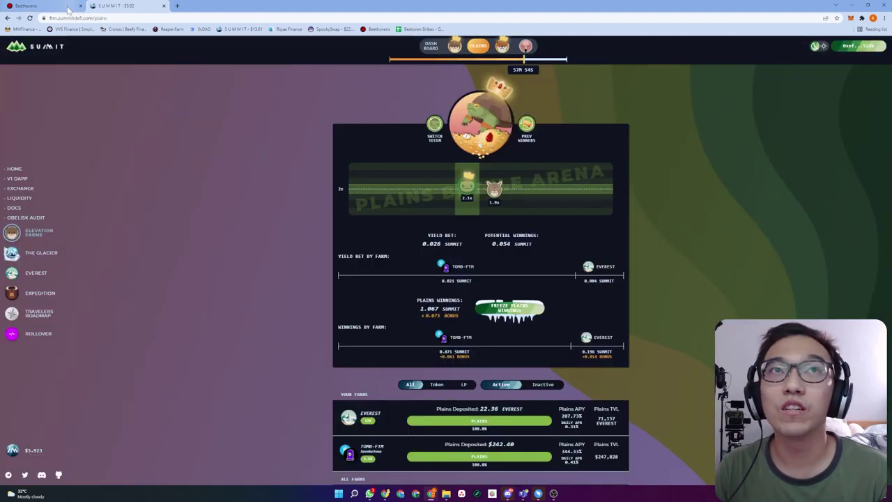
pyautogui.hotkey('ctrl', 'Tab')
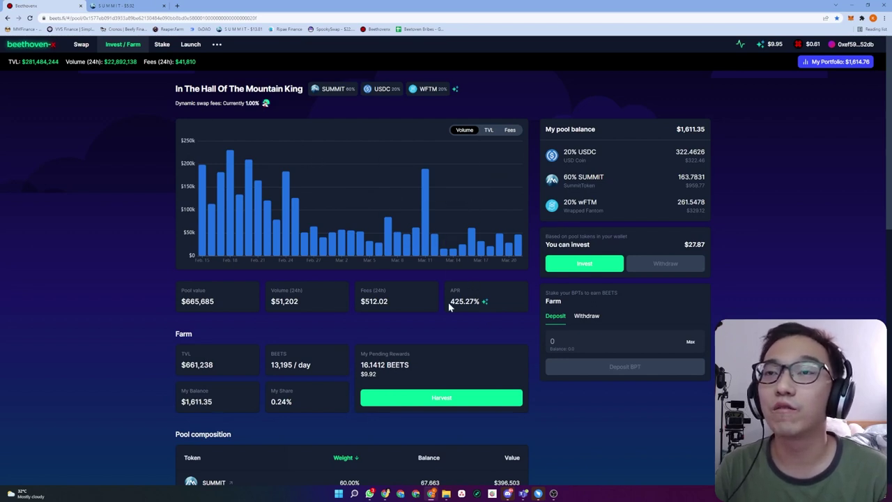
pyautogui.moveTo(450, 302); pyautogui.dragTo(480, 309)
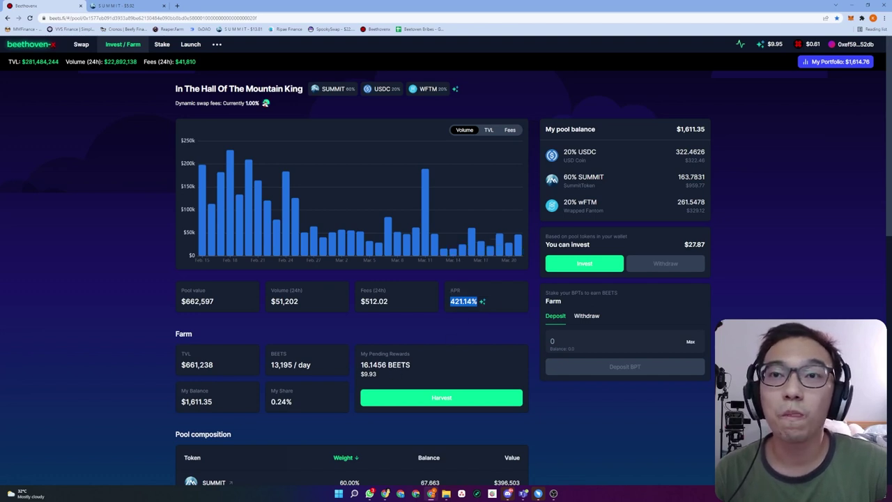
pyautogui.moveTo(360, 368); pyautogui.dragTo(427, 372)
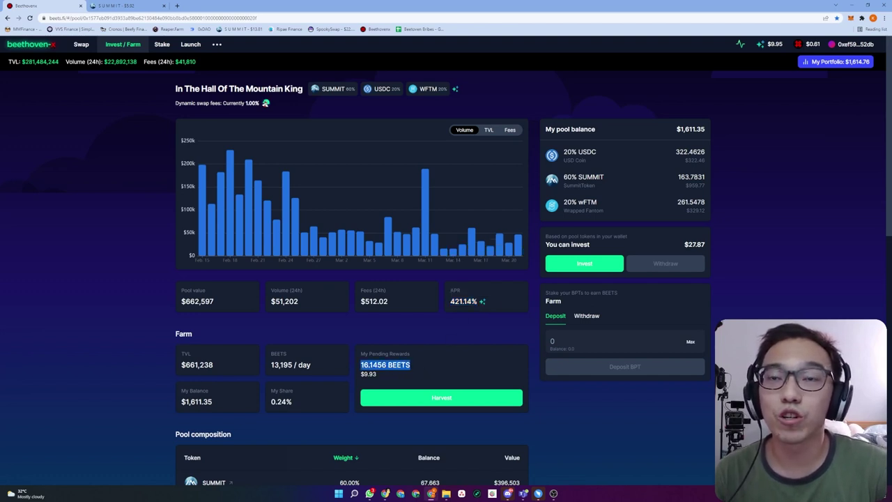
pyautogui.moveTo(360, 374); pyautogui.dragTo(380, 378)
pyautogui.click(388, 380)
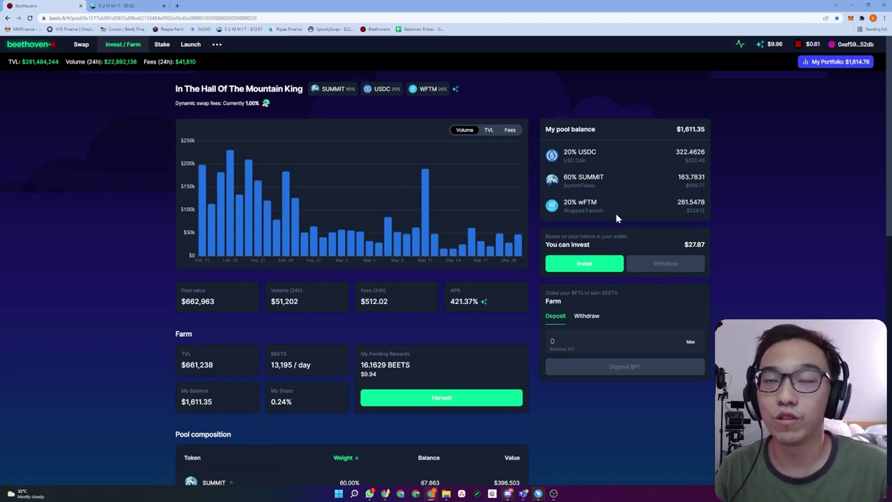
# - Set up an investment of the maximum 2.091404 USDC in the pool, preview it and check the potential weekly yield
pyautogui.click(581, 266)
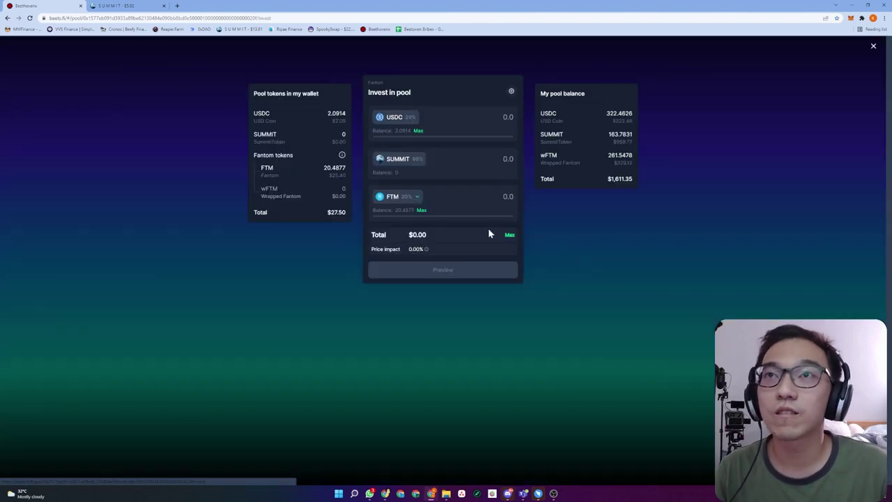
pyautogui.click(419, 131)
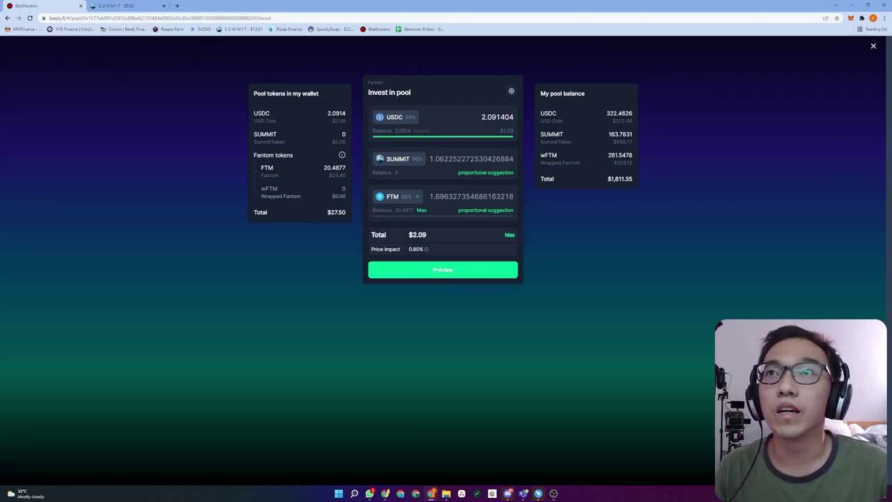
pyautogui.moveTo(480, 117); pyautogui.dragTo(515, 116)
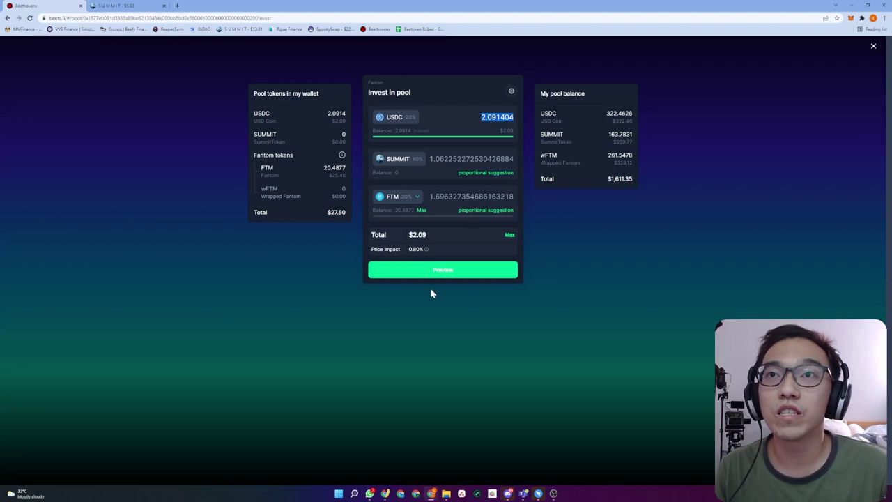
pyautogui.click(449, 276)
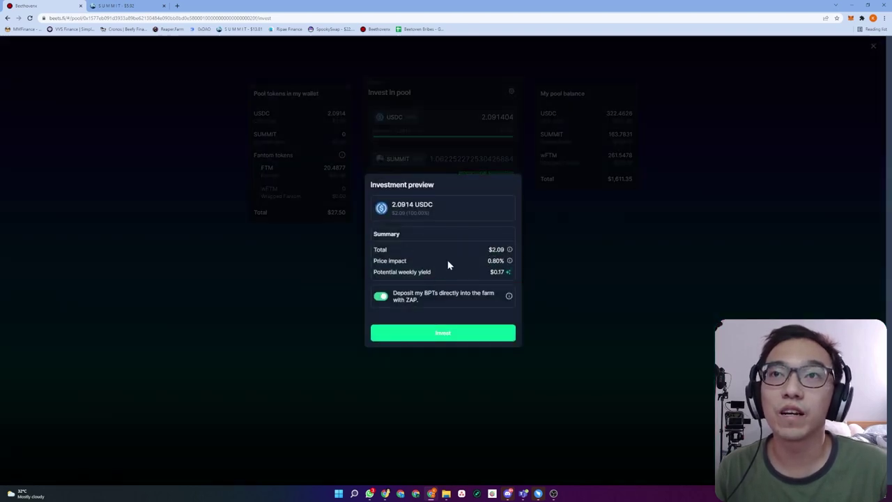
pyautogui.moveTo(505, 277)
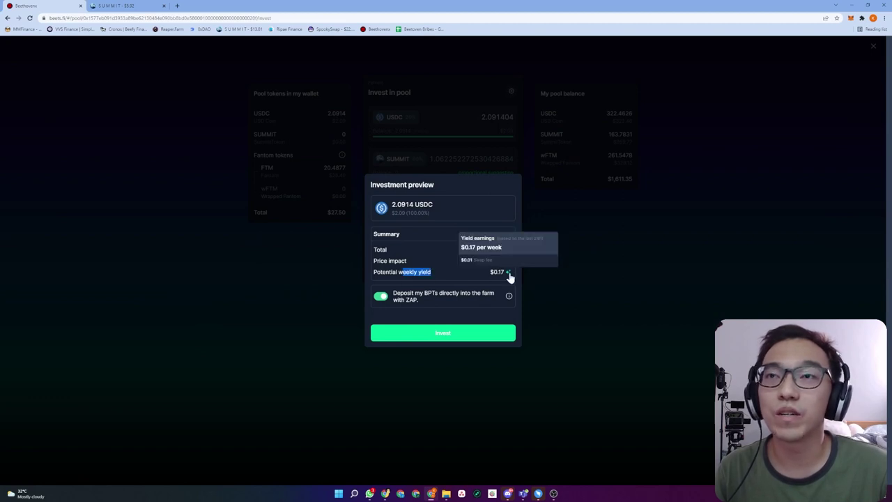
pyautogui.click(465, 276)
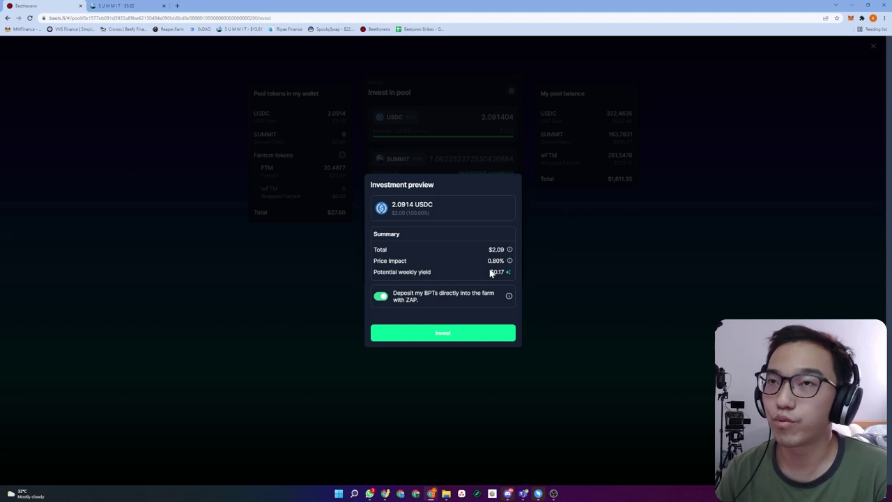
# - Submit the USDC investment with direct ZAP deposit into the farm, approve it in the MetaMask wallet and close the investment form
pyautogui.click(438, 338)
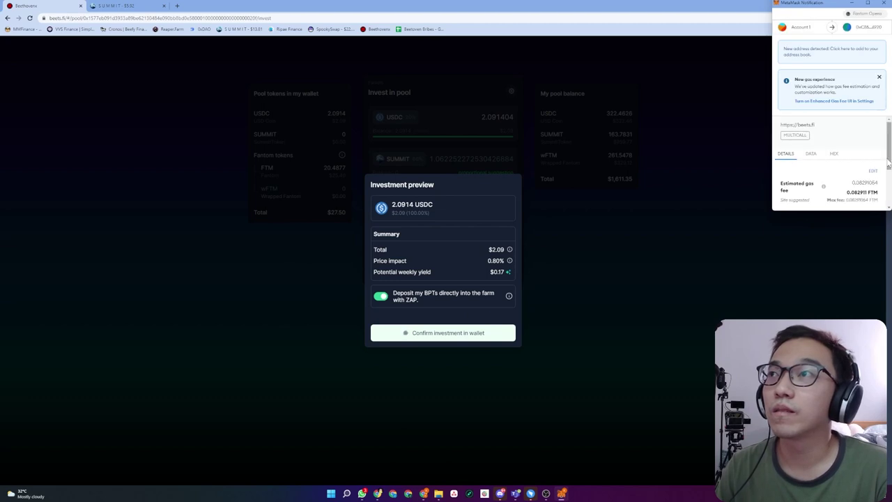
pyautogui.scroll(-5, 863, 196)
pyautogui.click(857, 196)
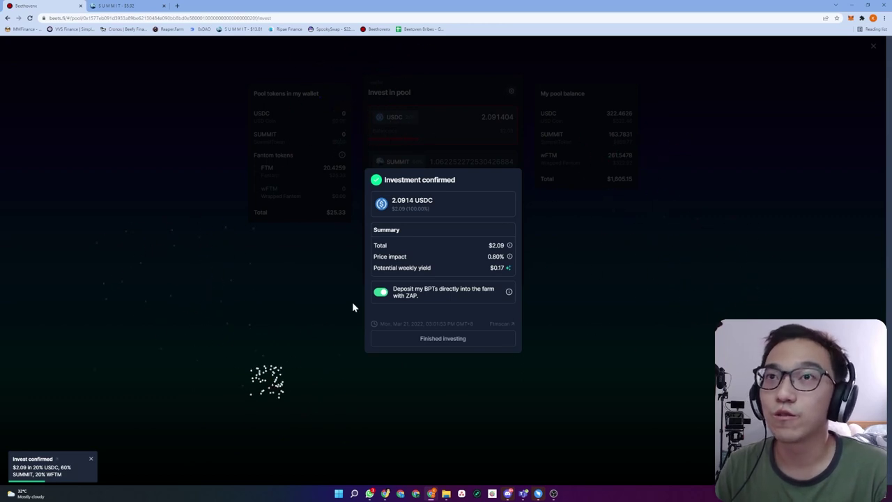
pyautogui.click(624, 292)
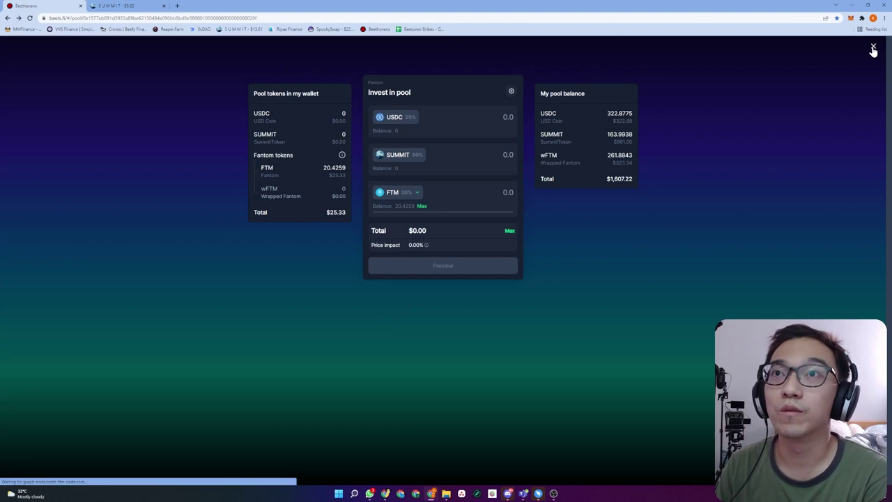
pyautogui.click(873, 48)
# - Show your own investments in the pool's transaction history
pyautogui.scroll(-3, 242, 360)
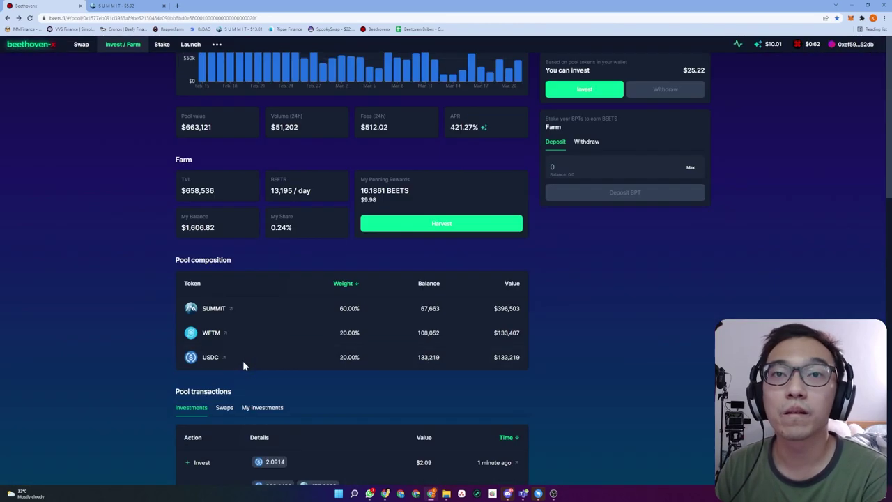
pyautogui.scroll(-2, 497, 365)
pyautogui.click(279, 271)
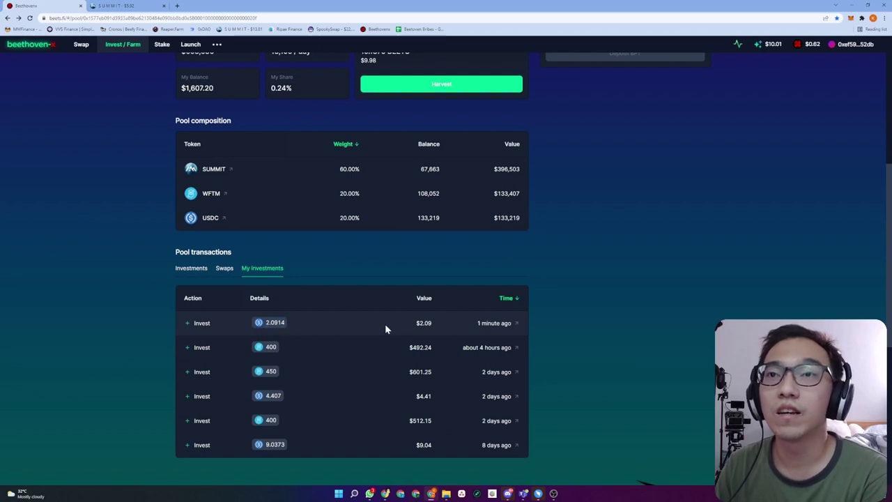
# - Examine the pending BEETS rewards in the farm section of the In the Hall of the Mountain King pool page
pyautogui.scroll(5, 422, 343)
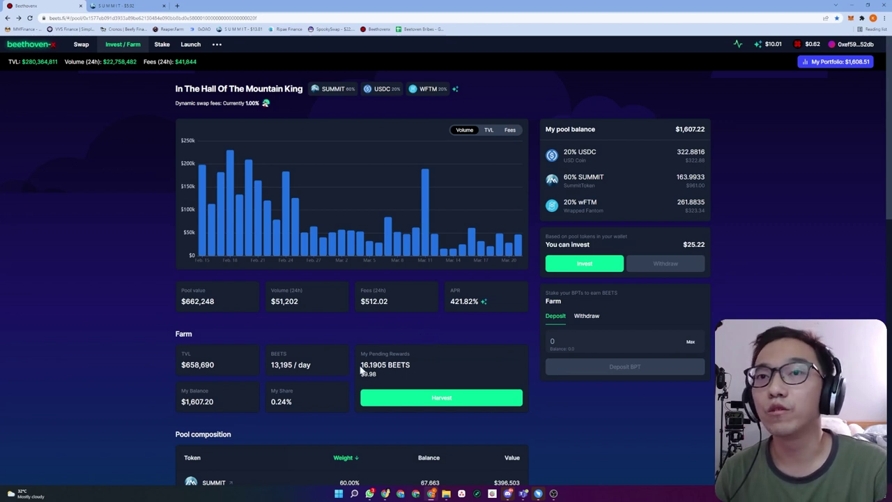
pyautogui.moveTo(361, 370); pyautogui.dragTo(411, 369)
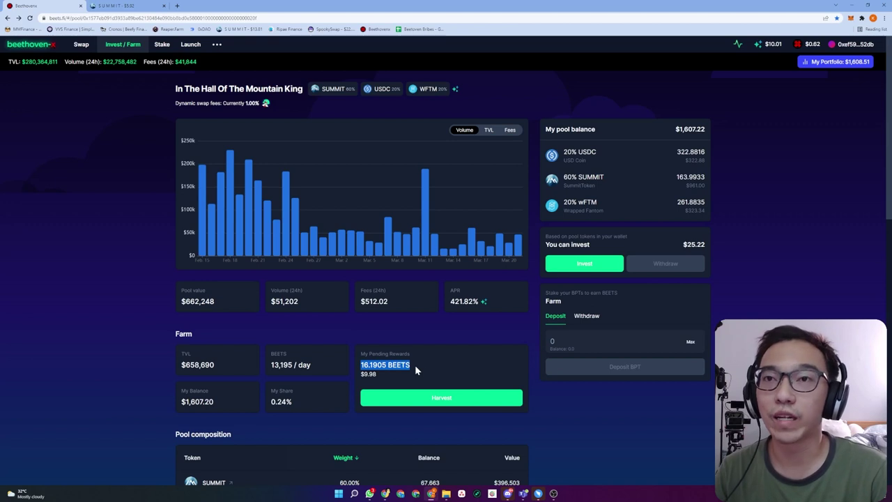
pyautogui.click(426, 366)
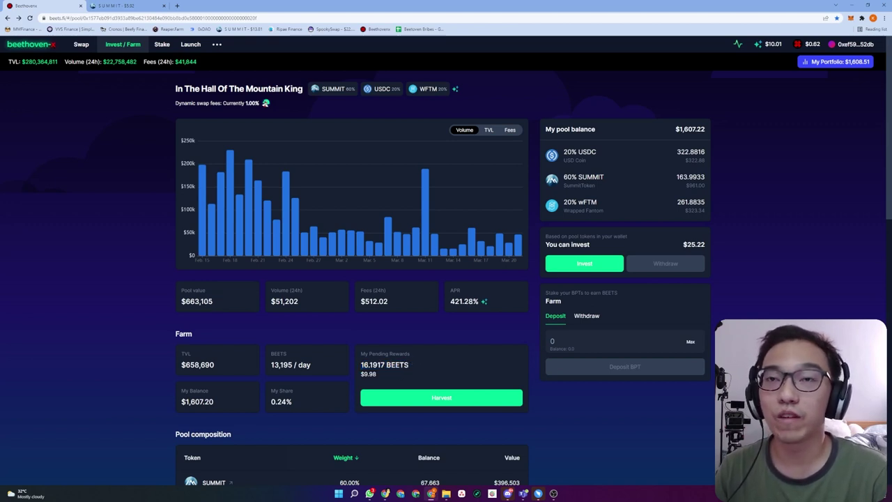
# - Go to the staking page and examine how fBEETS earn triple yield and how many fBEETS are staked
pyautogui.click(162, 44)
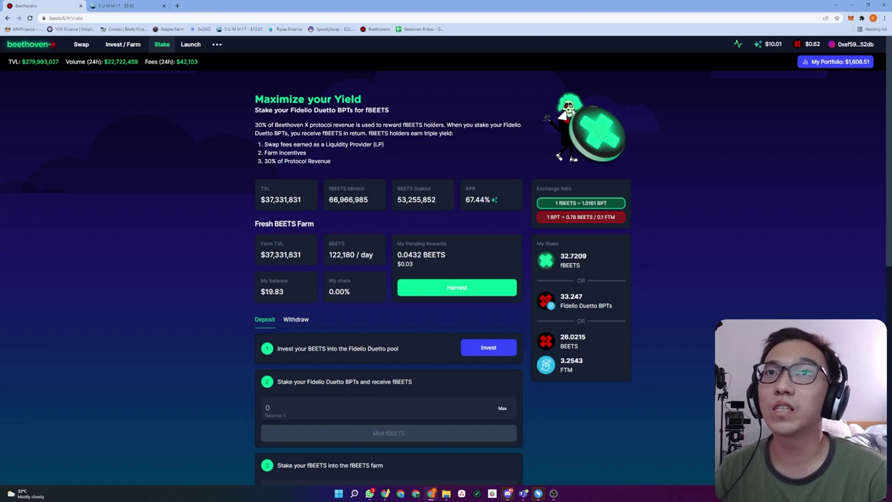
pyautogui.moveTo(290, 110); pyautogui.dragTo(336, 111)
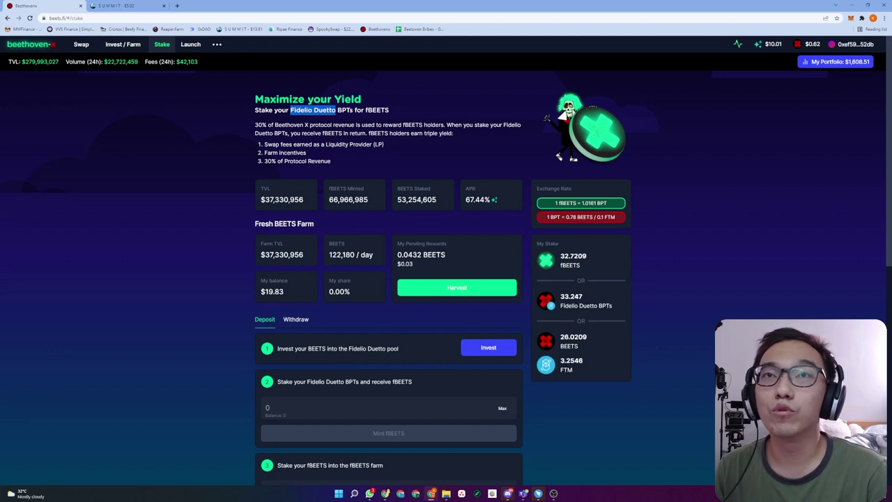
pyautogui.moveTo(294, 144); pyautogui.dragTo(382, 144)
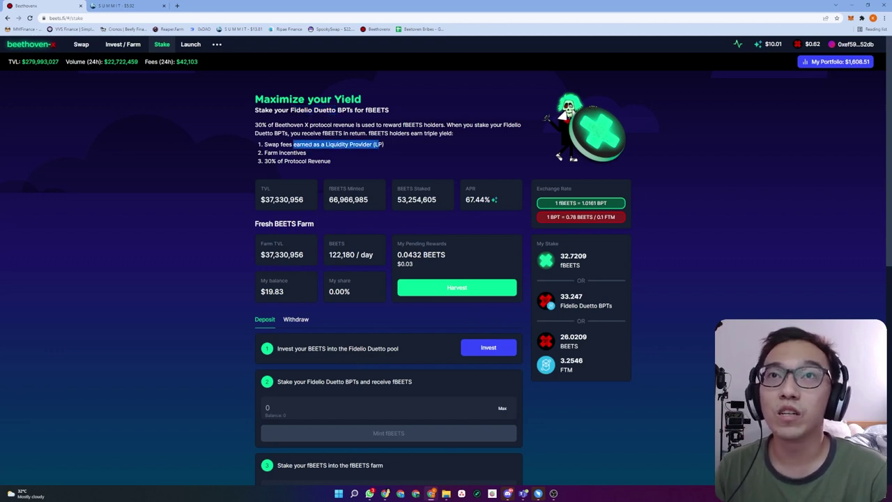
pyautogui.moveTo(265, 152); pyautogui.dragTo(331, 161)
pyautogui.click(331, 162)
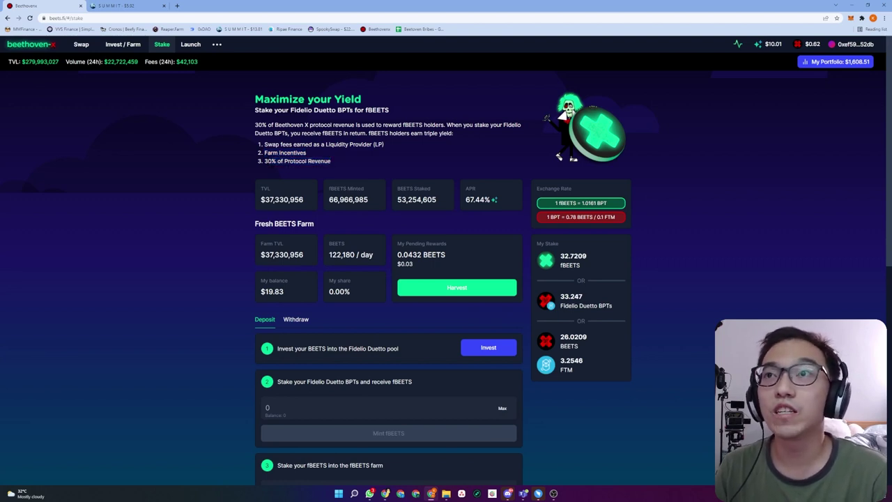
pyautogui.moveTo(585, 270); pyautogui.dragTo(538, 252)
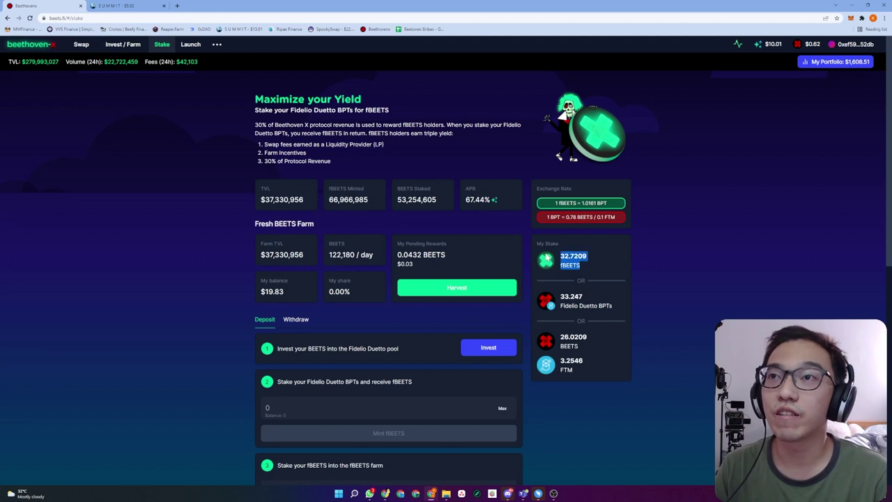
pyautogui.click(538, 253)
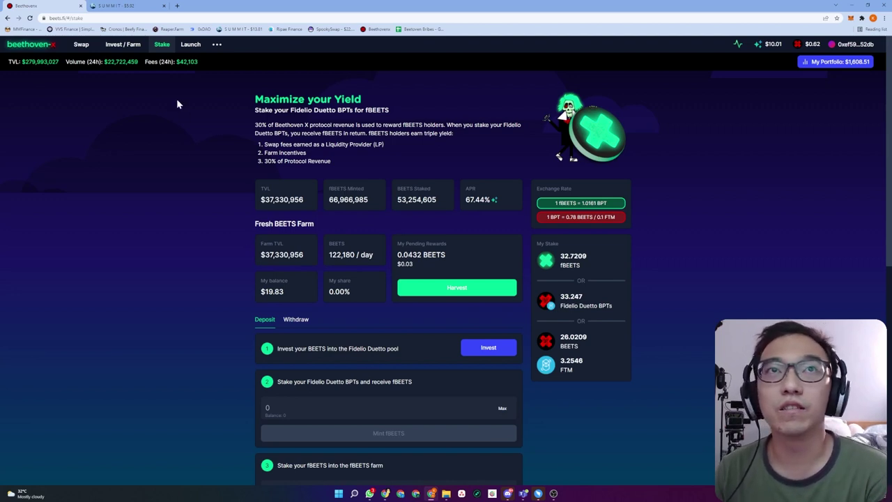
# - Look at the Fidelio Duetto pool's investment form, close it, glance at the pool list and return to the staking page
pyautogui.moveTo(348, 348); pyautogui.dragTo(398, 349)
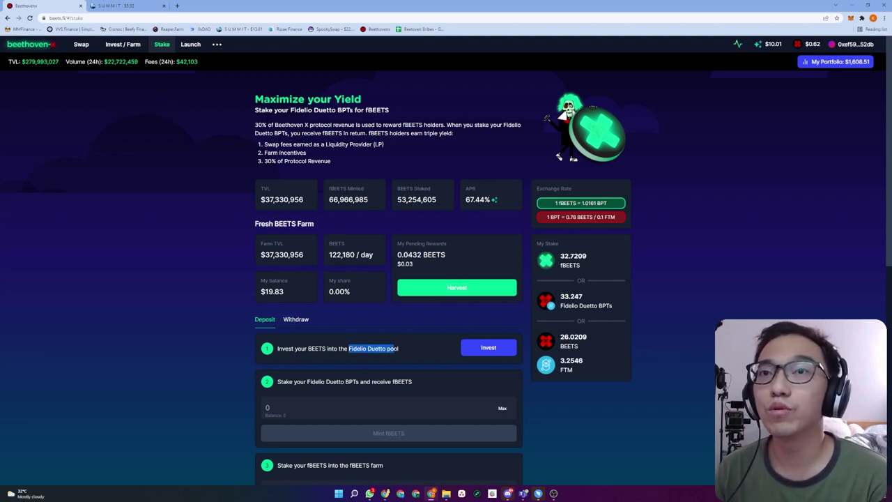
pyautogui.click(408, 350)
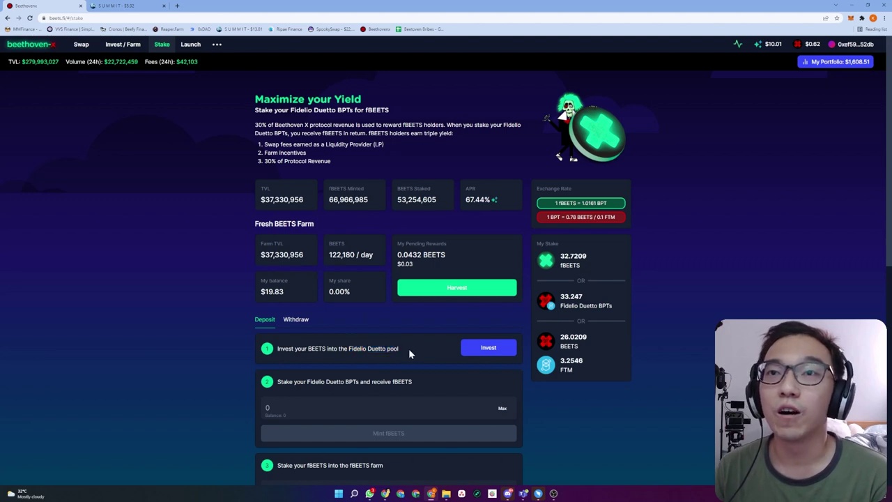
pyautogui.click(504, 356)
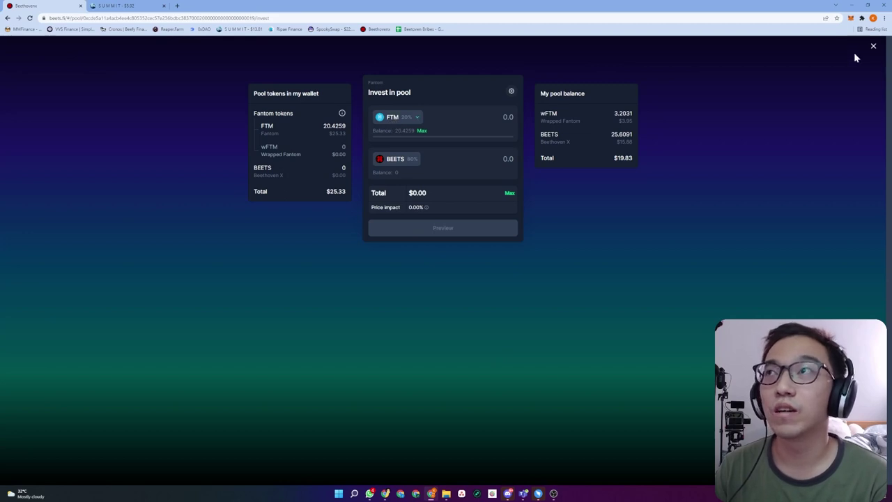
pyautogui.click(873, 47)
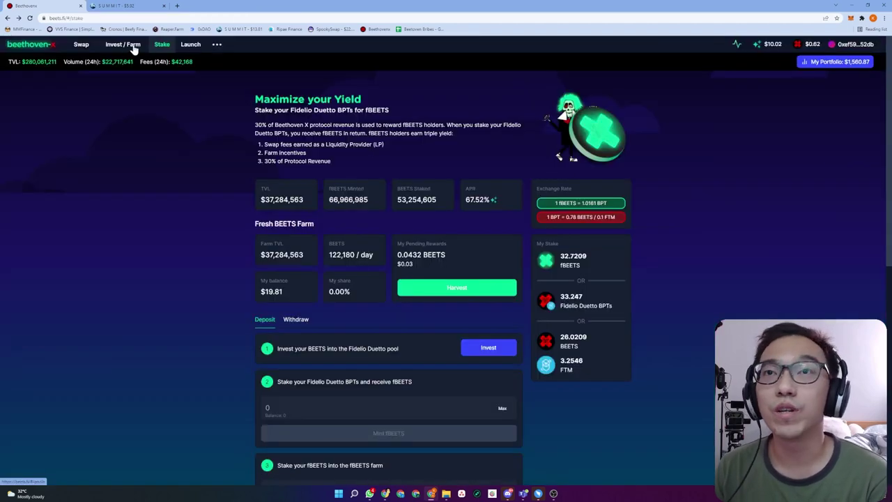
pyautogui.click(132, 46)
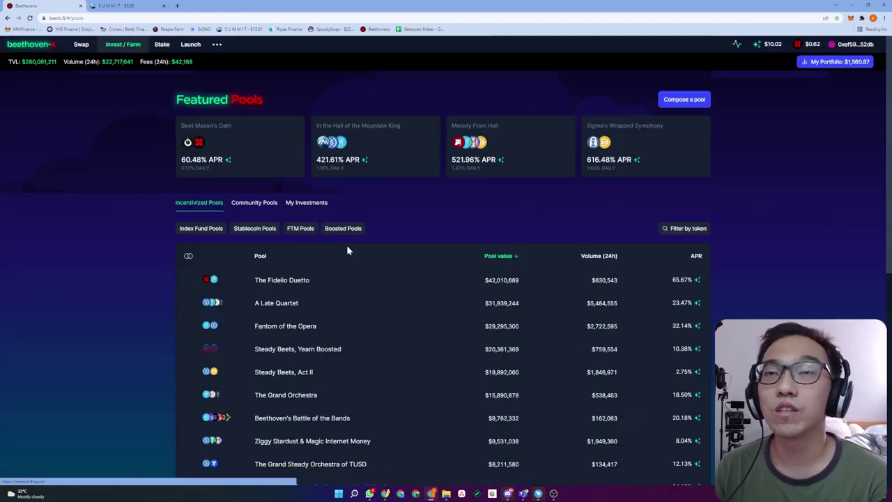
pyautogui.click(163, 46)
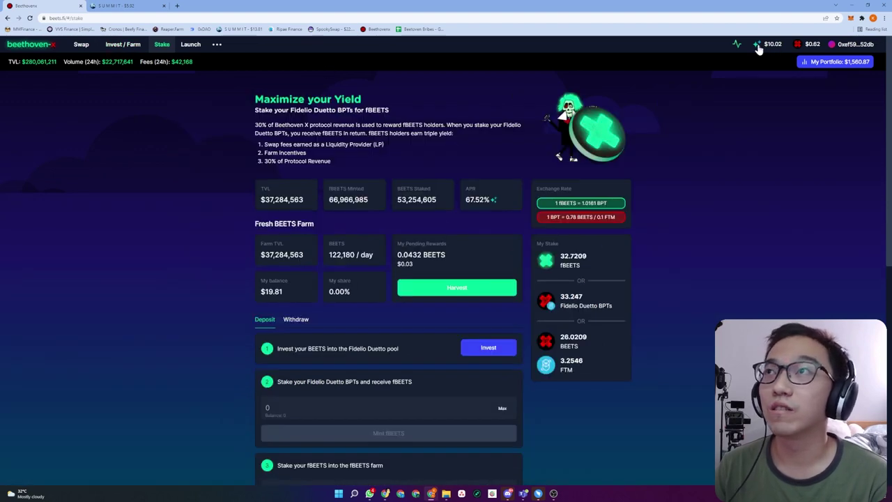
# - Harvest all pending farm rewards, confirm the transaction in the MetaMask wallet and check the remaining pending BEETS
pyautogui.click(759, 49)
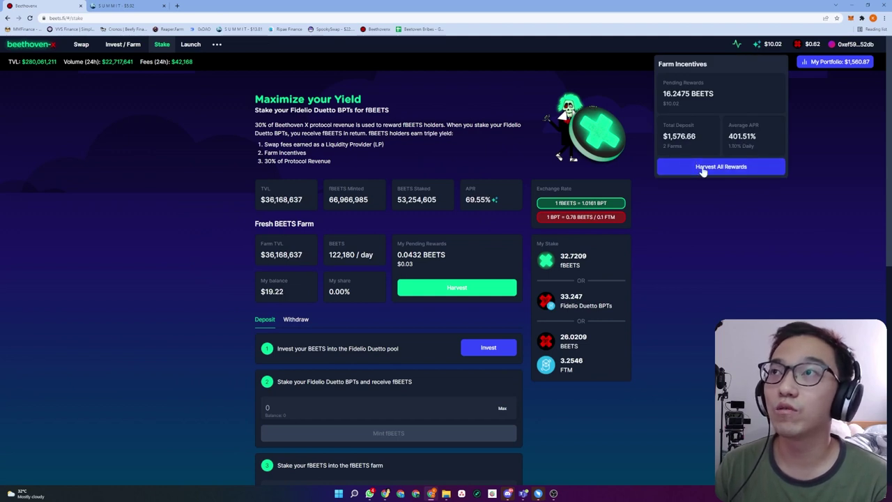
pyautogui.click(703, 170)
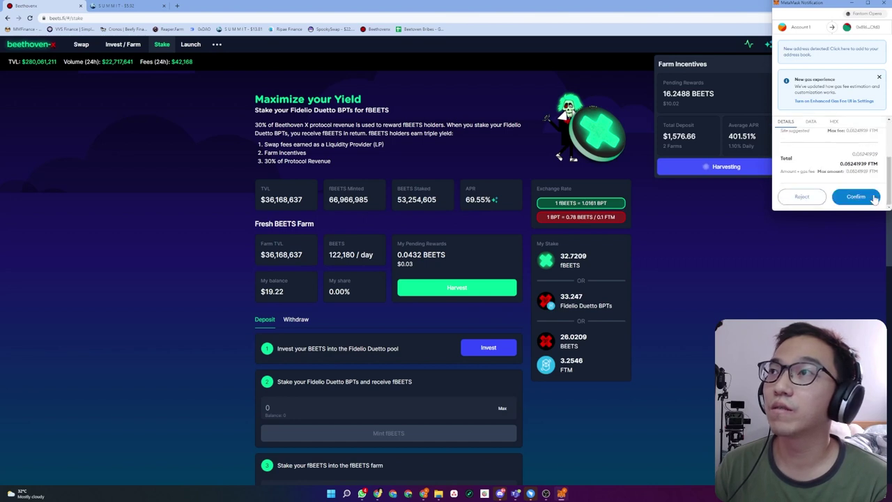
pyautogui.click(874, 198)
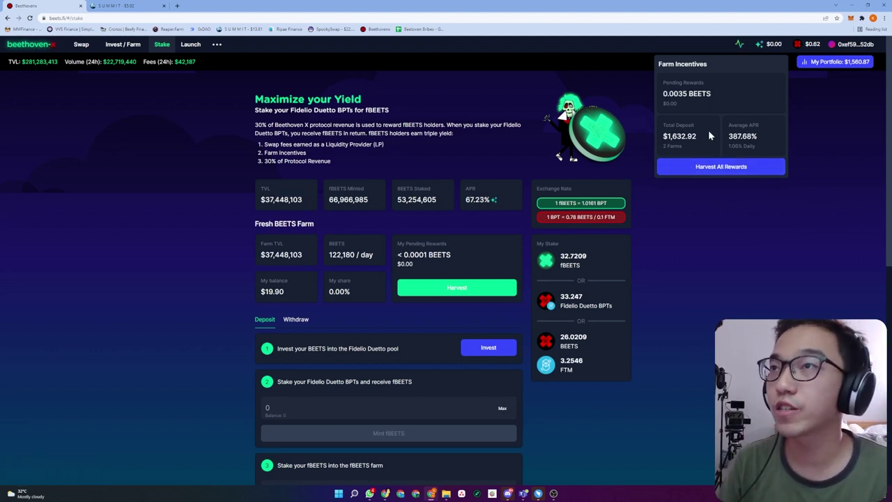
pyautogui.moveTo(662, 82); pyautogui.dragTo(722, 97)
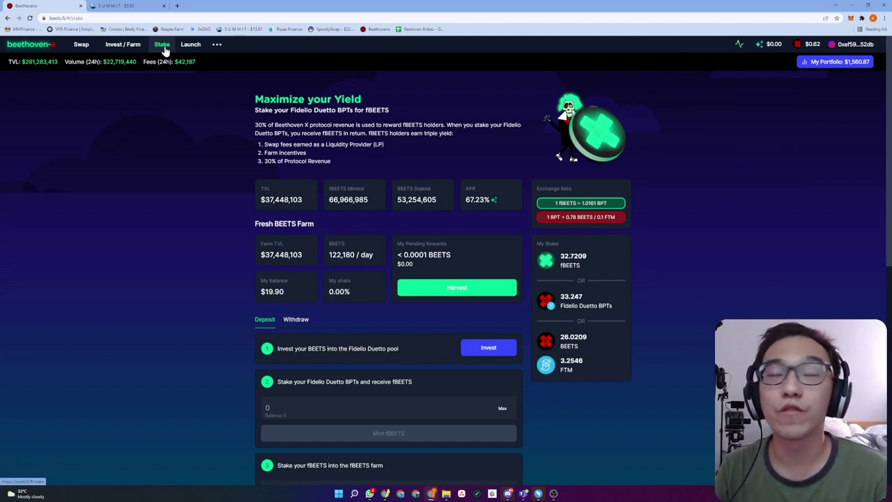
# - Set up a Fidelio Duetto investment of the maximum 16.2547 BEETS with an optimized 2.0331 FTM, preview it and check the potential weekly yield
pyautogui.click(486, 349)
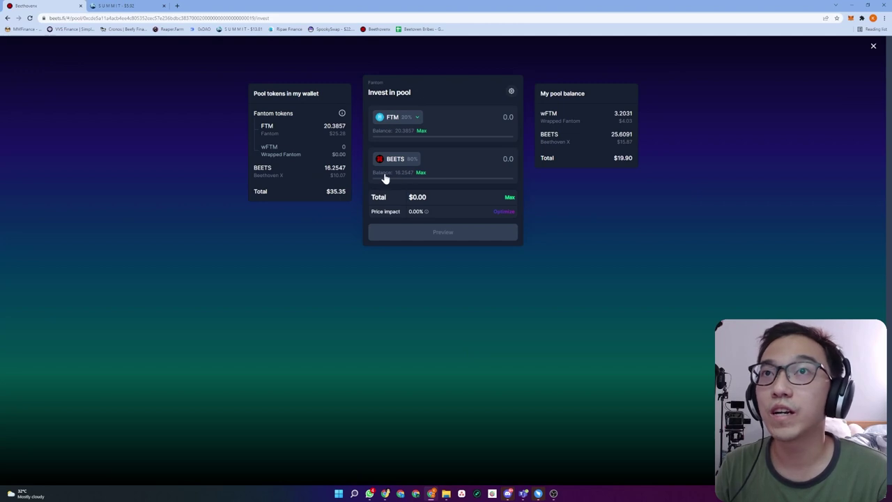
pyautogui.click(422, 174)
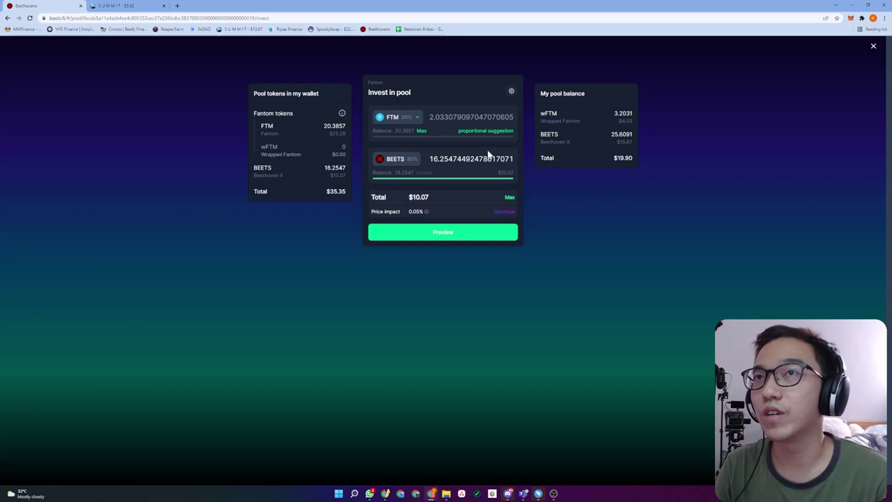
pyautogui.click(504, 212)
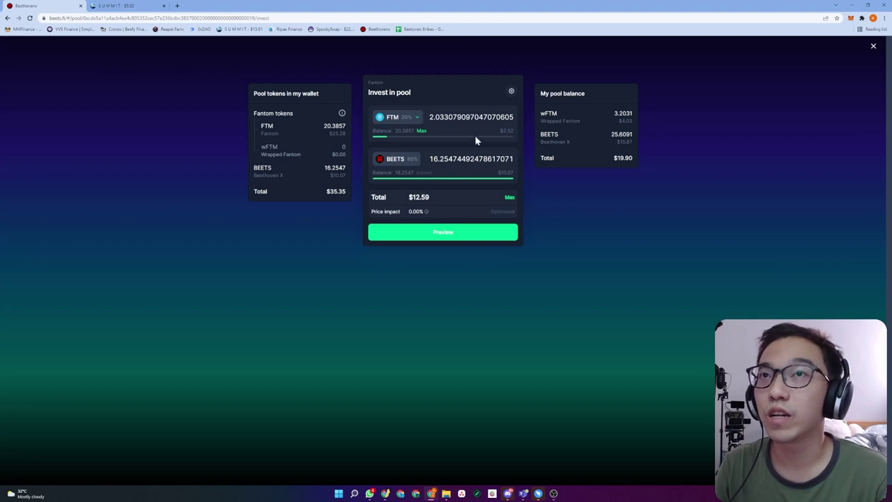
pyautogui.click(450, 234)
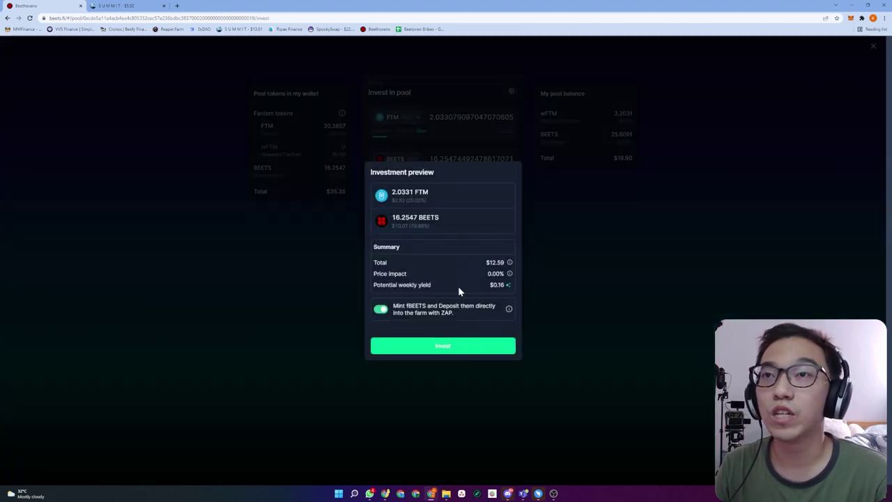
pyautogui.moveTo(508, 287)
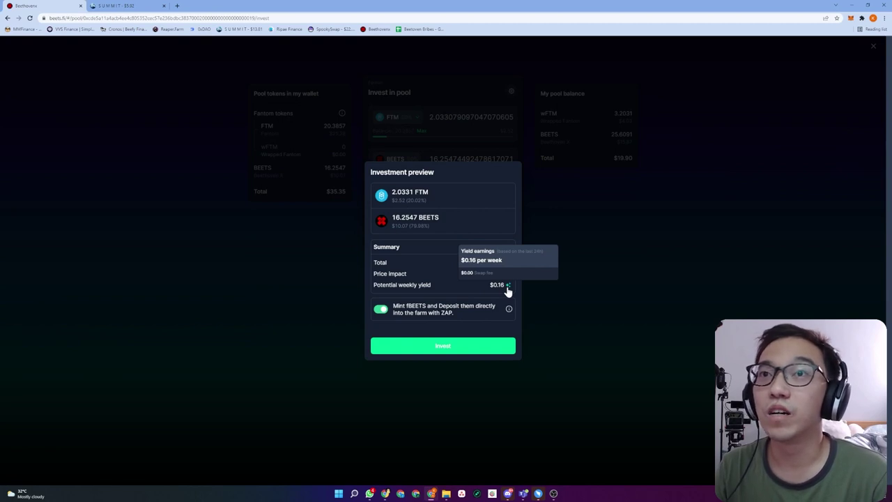
# - Submit the BEETS and FTM investment with fBEETS minted and deposited directly into the farm by ZAP, and close the investment form
pyautogui.click(446, 346)
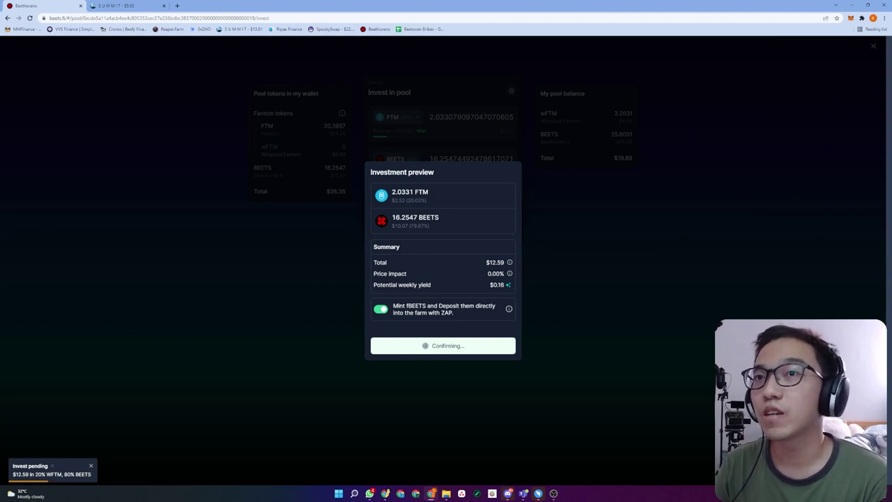
pyautogui.doubleClick(416, 305)
pyautogui.moveTo(438, 305); pyautogui.dragTo(494, 305)
pyautogui.moveTo(398, 312); pyautogui.dragTo(453, 312)
pyautogui.click(453, 312)
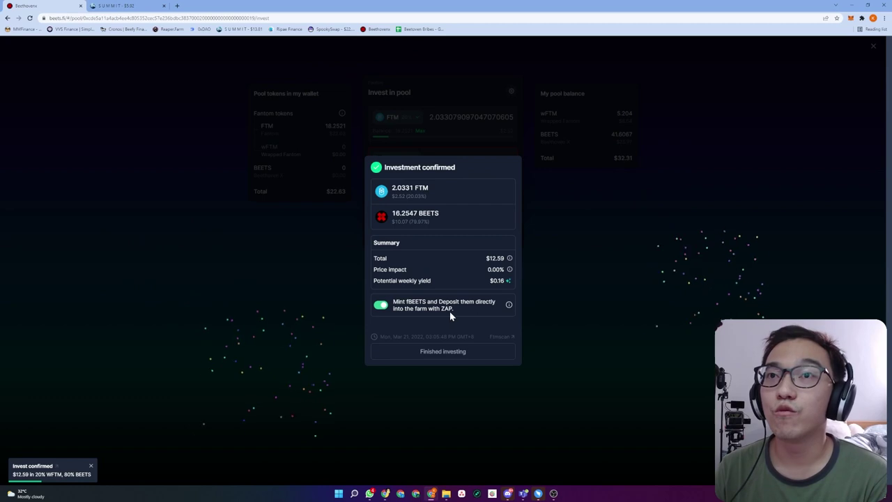
pyautogui.click(582, 317)
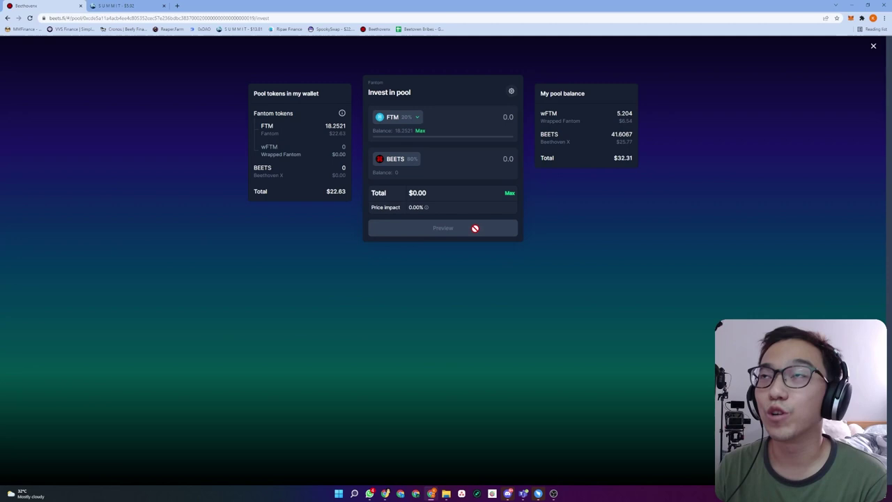
pyautogui.click(873, 46)
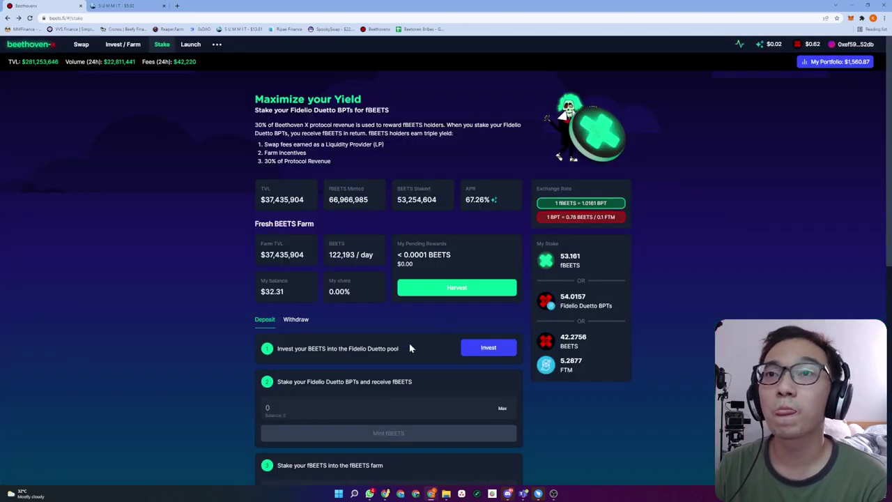
# - Open The Fidelio Duetto pool from the list of incentivized pools, look at its investment form and close the form
pyautogui.click(127, 46)
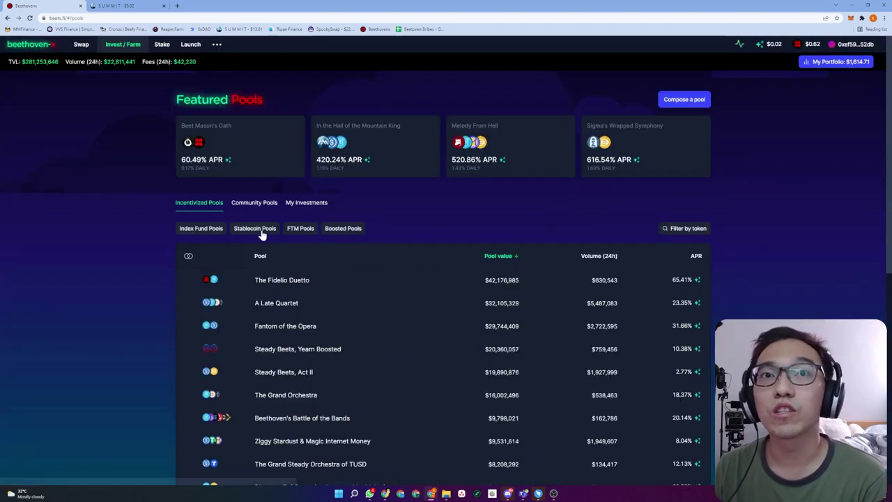
pyautogui.click(576, 284)
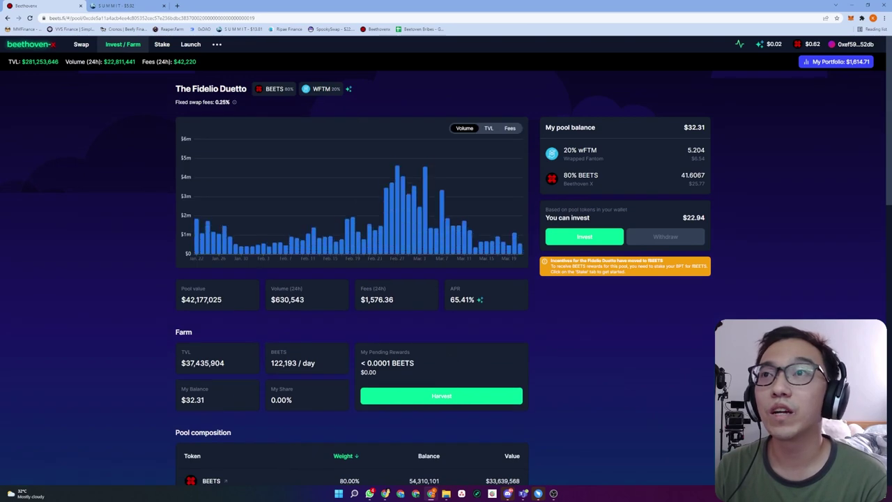
pyautogui.click(584, 237)
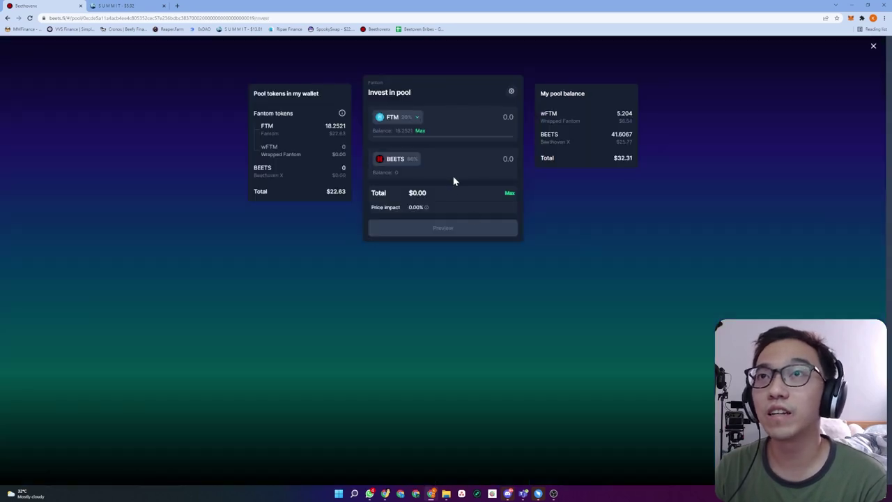
pyautogui.click(874, 48)
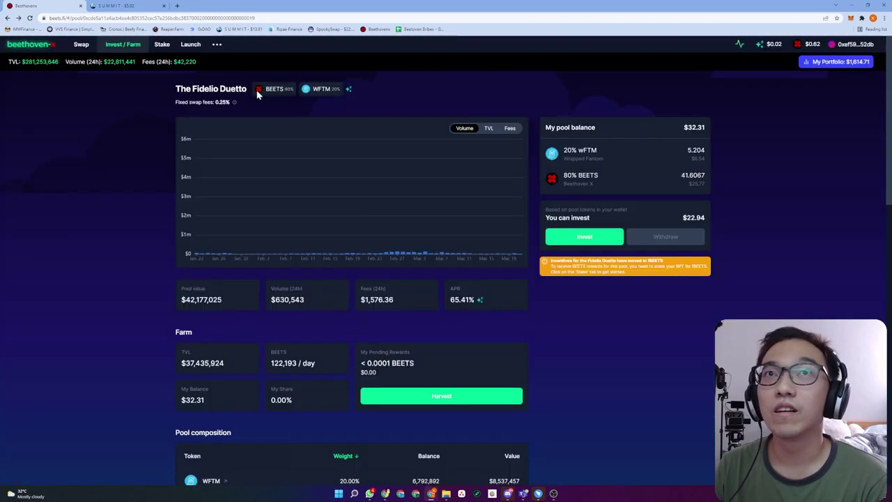
# - Return to the staking page and examine the deposit stages for minting fBEETS and staking them in the fBEETS farm
pyautogui.click(162, 44)
pyautogui.scroll(-2, 366, 363)
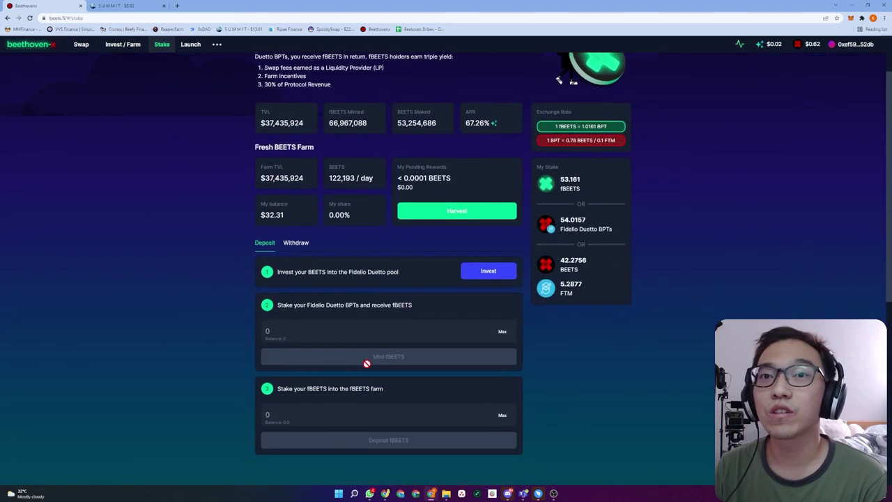
pyautogui.scroll(-1, 367, 363)
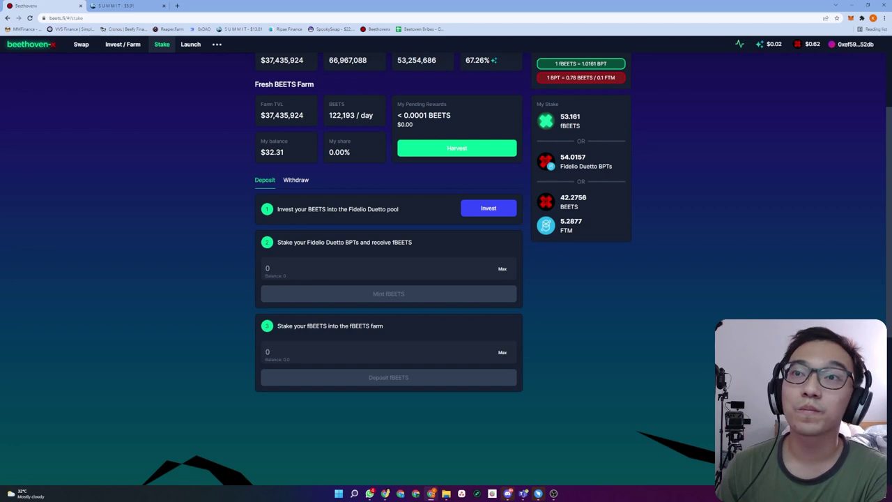
pyautogui.scroll(2, 452, 343)
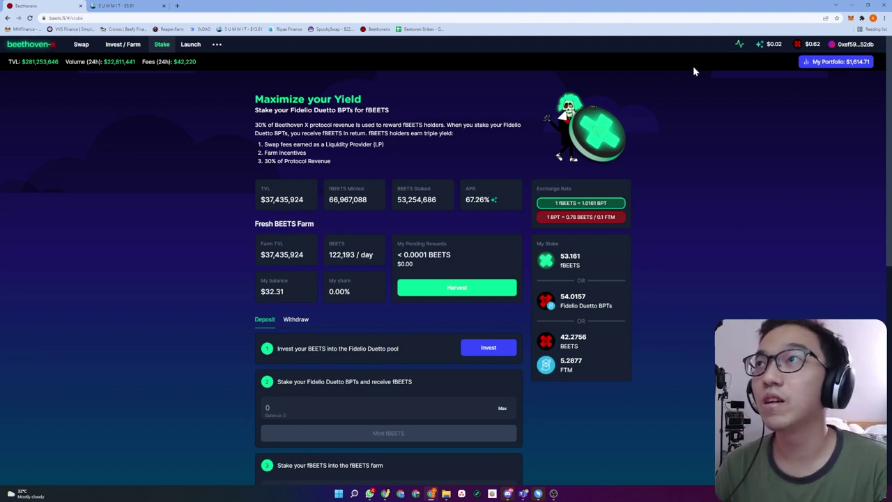
# - Open the portfolio overview and review its assets, the My Investments figures and the list of investment pools
pyautogui.click(837, 61)
pyautogui.scroll(-5, 351, 243)
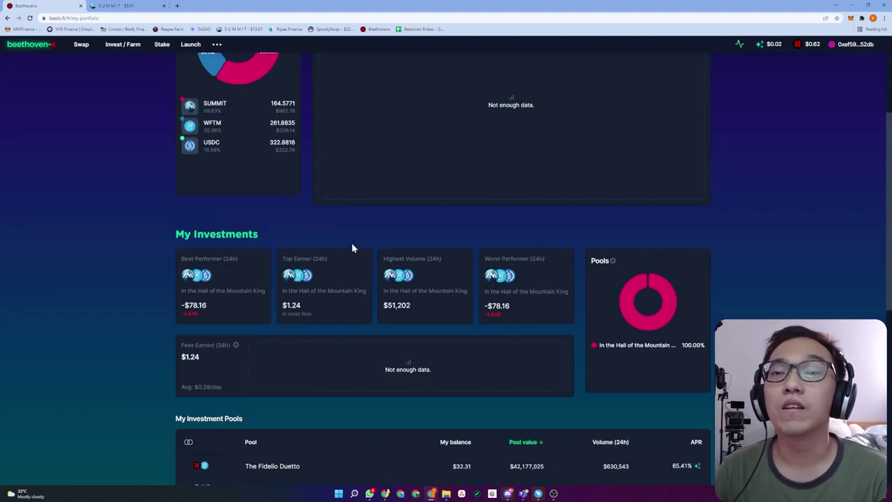
pyautogui.scroll(1, 590, 302)
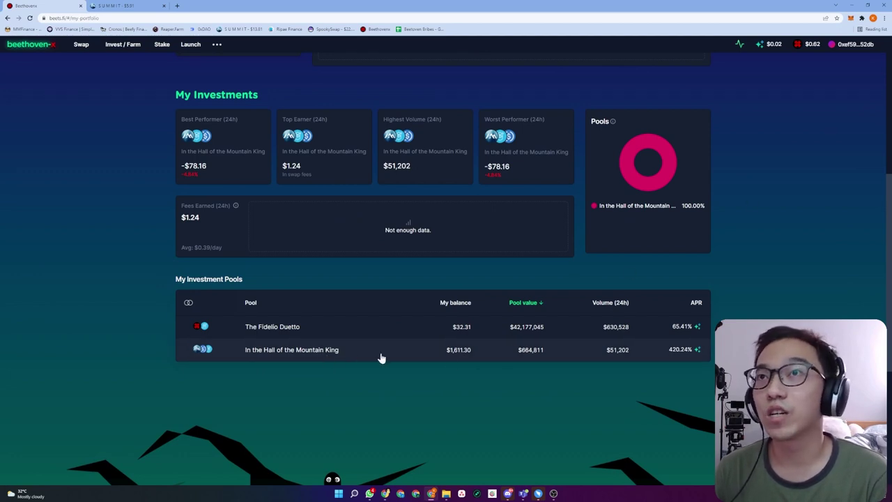
pyautogui.scroll(5, 438, 358)
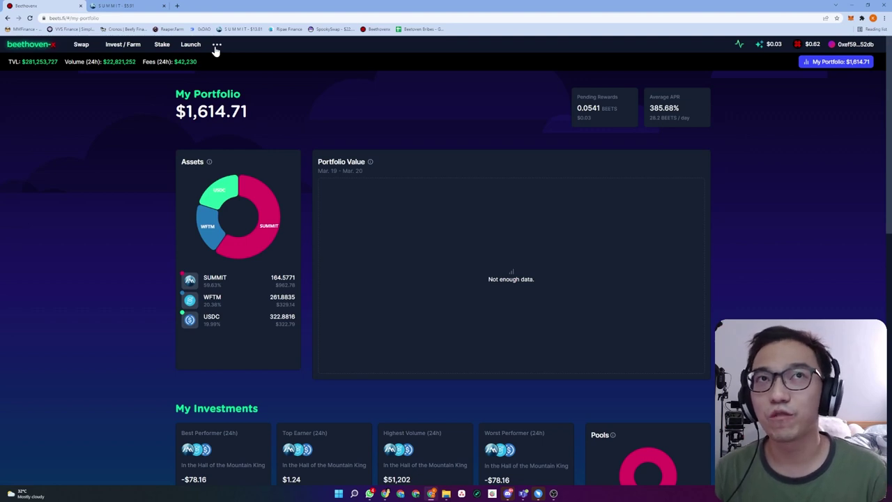
# - Open the BeethovenX voting page on Snapshot and examine the pool results of the Farming Incentive Gauge Vote (round 6)
pyautogui.click(217, 46)
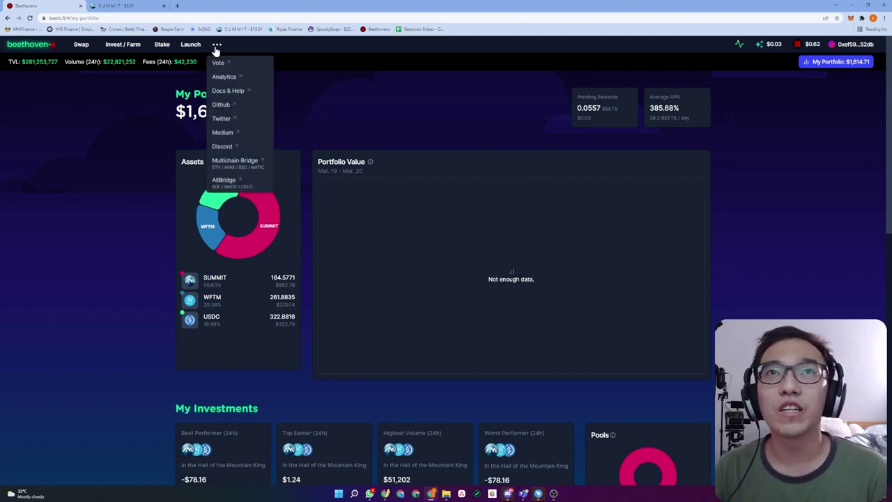
pyautogui.click(219, 63)
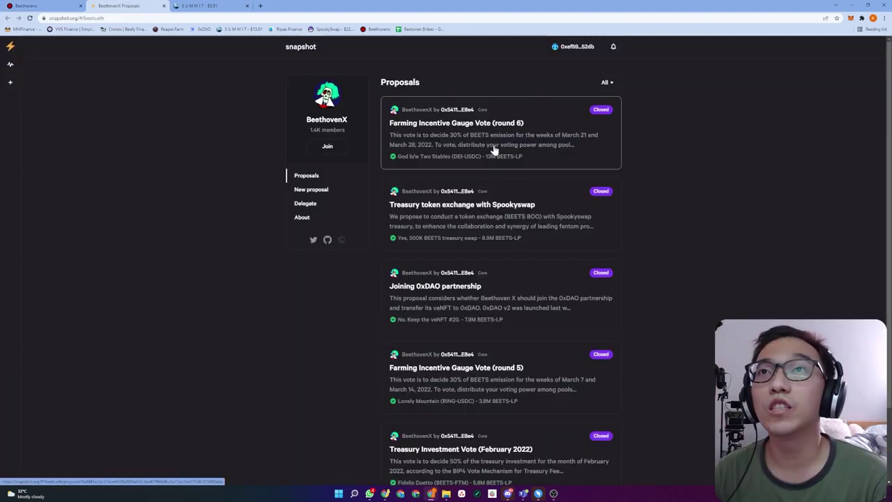
pyautogui.click(463, 140)
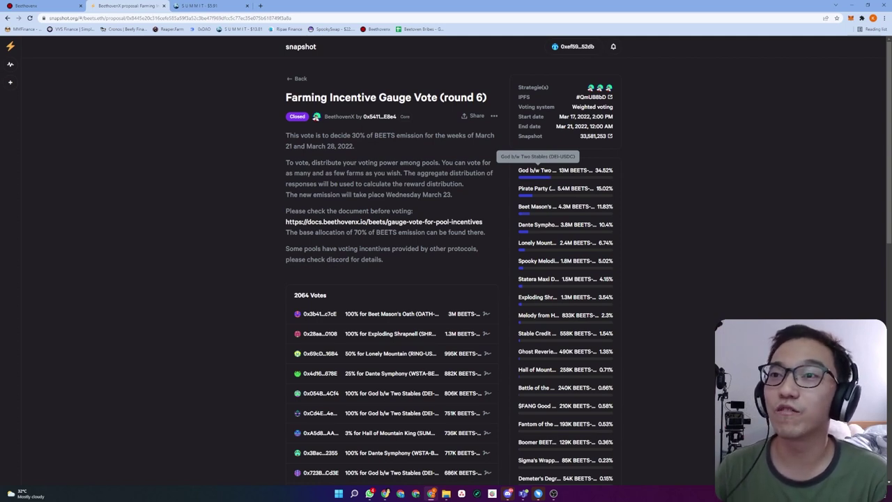
pyautogui.scroll(-15, 561, 394)
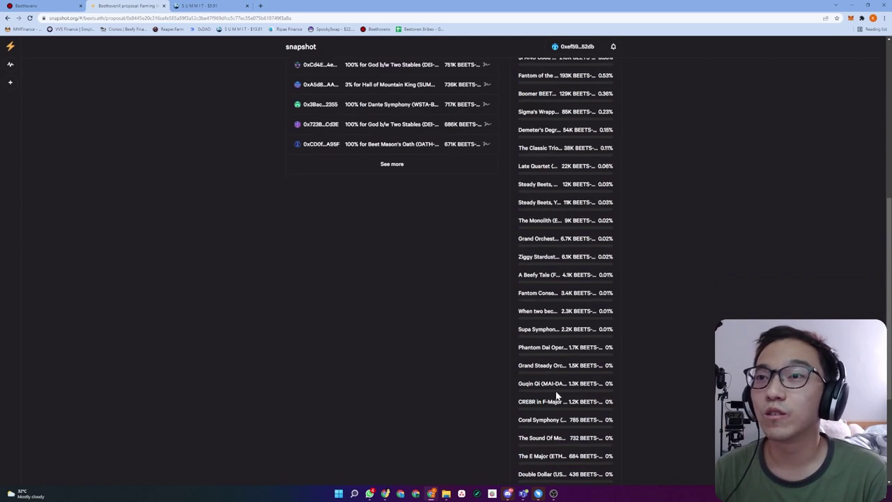
pyautogui.scroll(15, 561, 301)
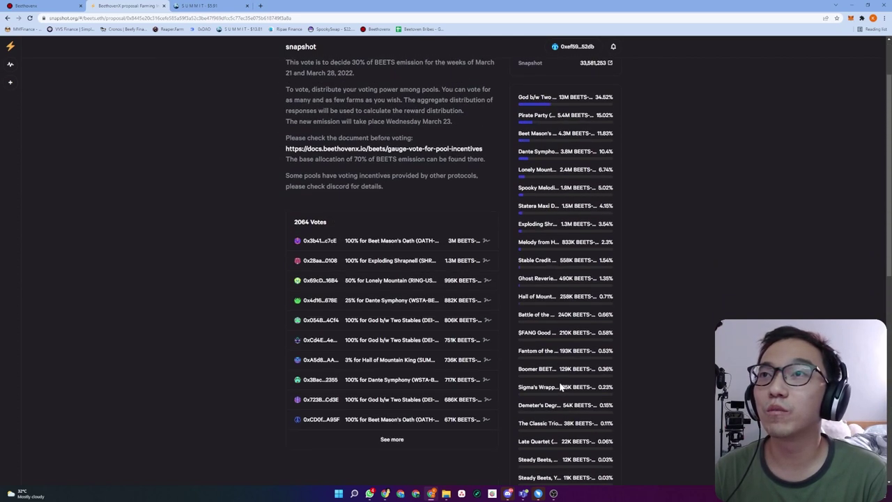
pyautogui.moveTo(519, 170); pyautogui.dragTo(579, 179)
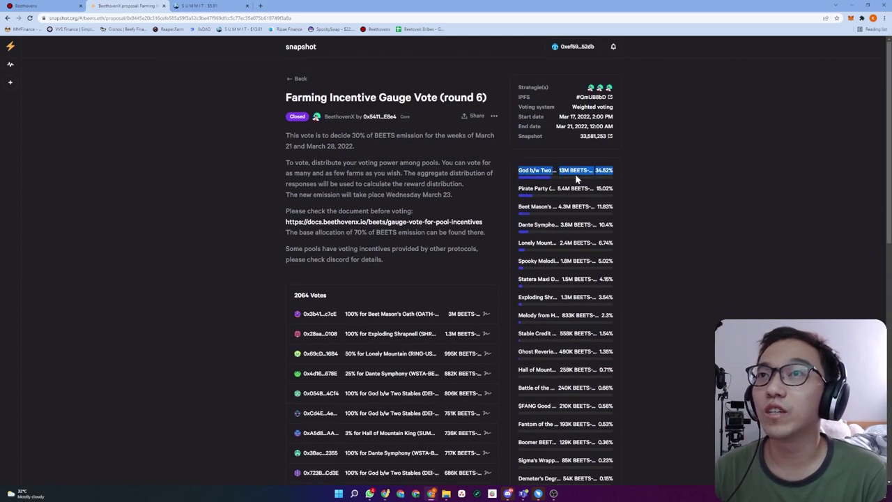
# - Return to Beethoven-X's investment pools and look for the One god between two stables pool among the stablecoin and community pools
pyautogui.click(28, 6)
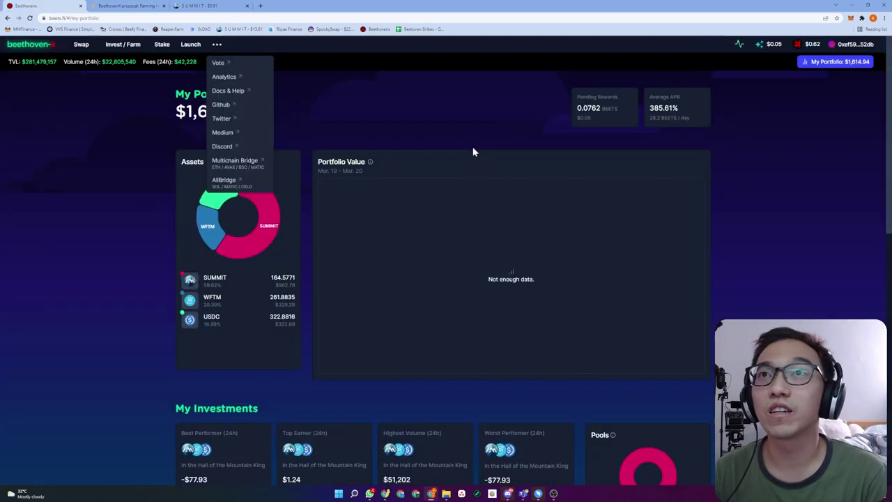
pyautogui.click(86, 46)
pyautogui.click(127, 45)
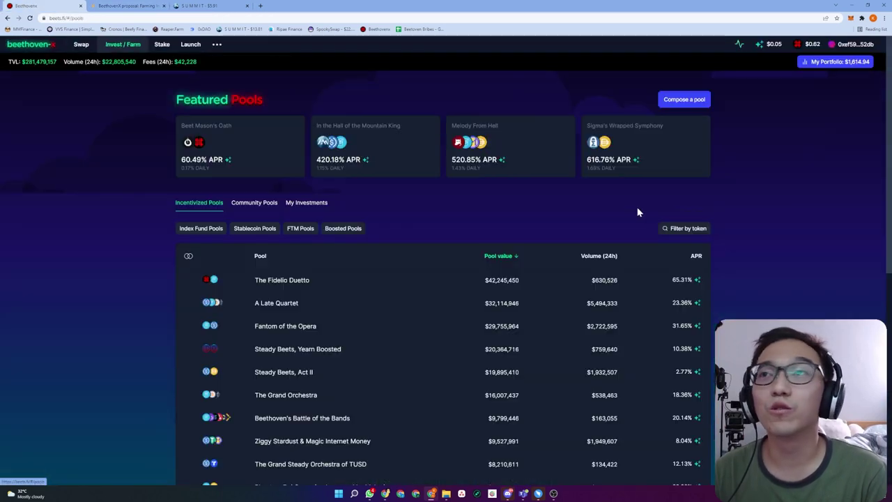
pyautogui.click(687, 229)
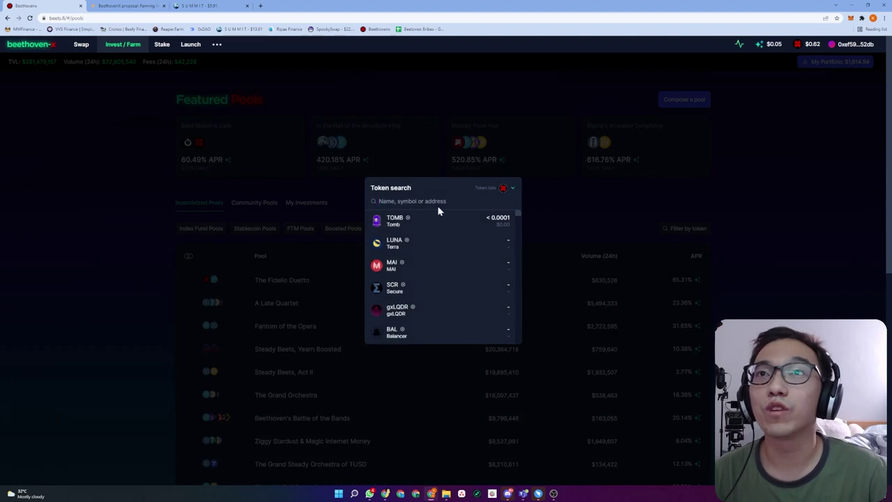
pyautogui.click(515, 187)
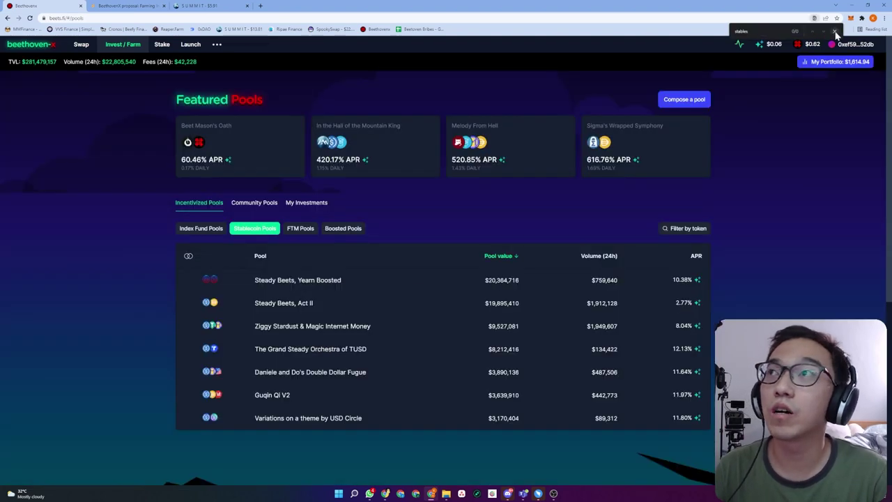
pyautogui.click(239, 206)
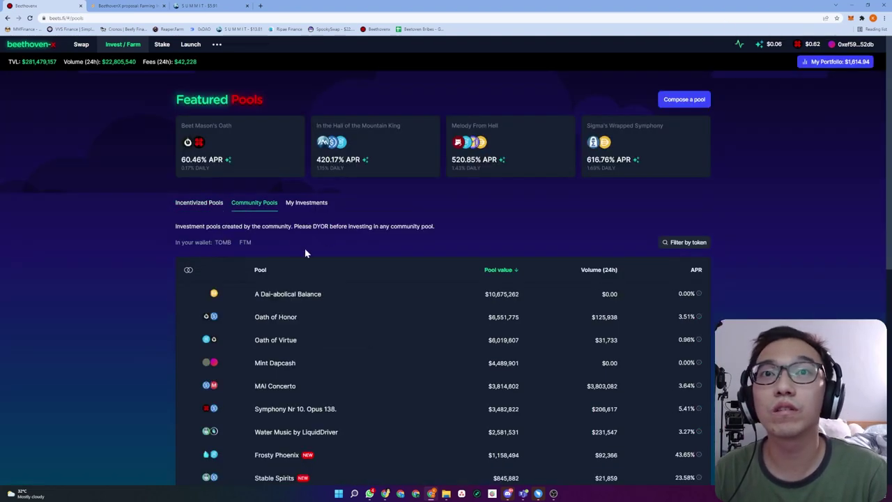
pyautogui.scroll(-2, 296, 319)
pyautogui.click(396, 382)
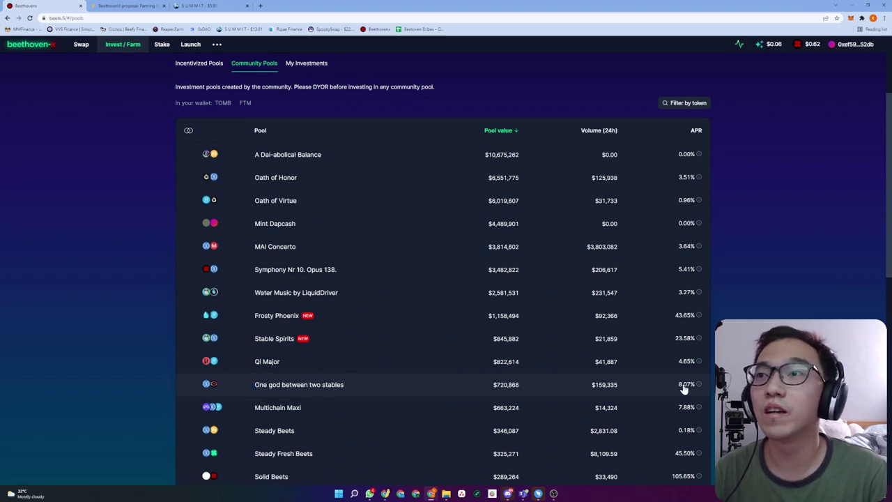
pyautogui.click(325, 385)
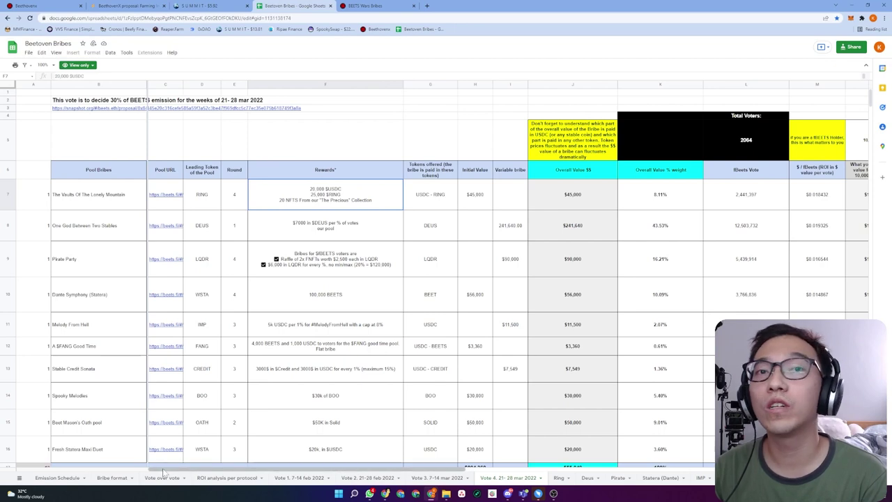
# - Examine the One God Between Two Stables row in the Beetoven Bribes spreadsheet, from its rewards to the dollar value per 10,000 fBeets
pyautogui.moveTo(164, 473)
pyautogui.mouseDown()
pyautogui.moveTo(230, 473)
pyautogui.moveTo(155, 475)
pyautogui.moveTo(174, 468)
pyautogui.mouseUp()
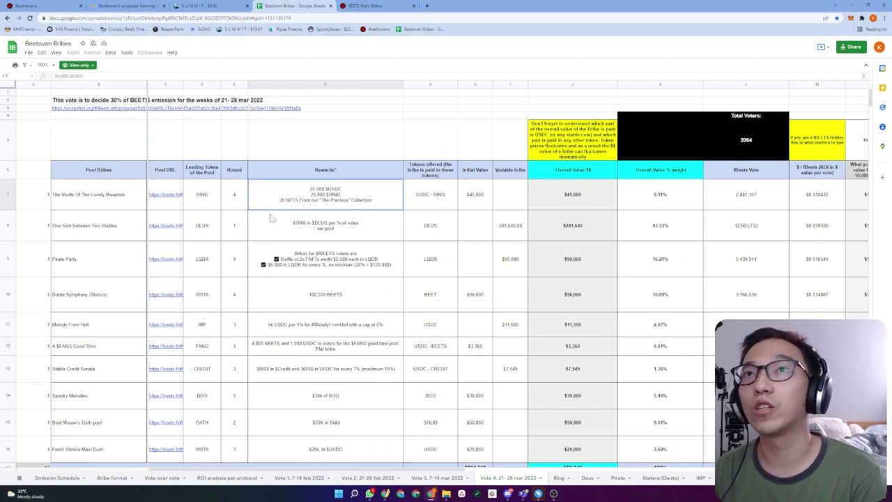
pyautogui.click(79, 234)
pyautogui.click(305, 235)
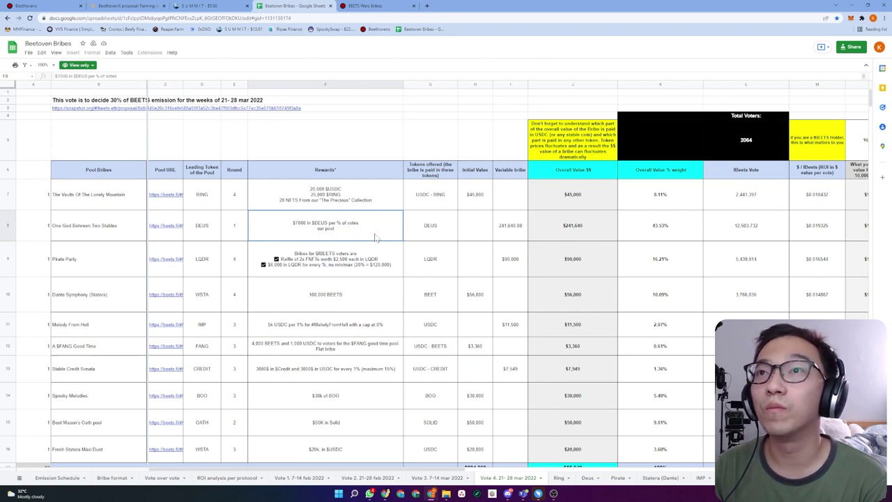
pyautogui.click(660, 233)
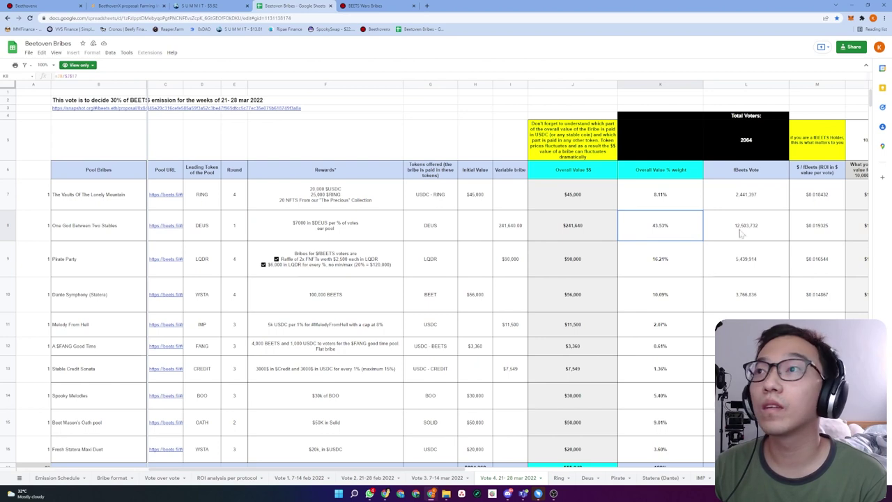
pyautogui.moveTo(397, 468); pyautogui.dragTo(511, 472)
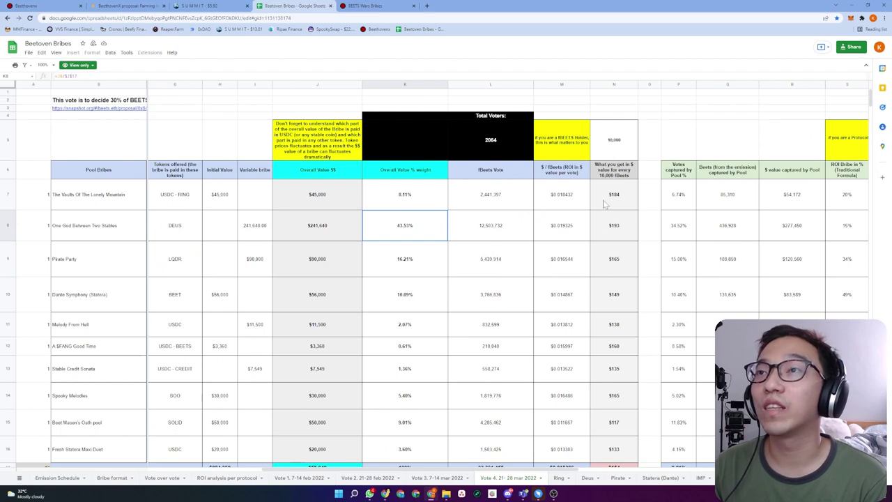
pyautogui.click(616, 234)
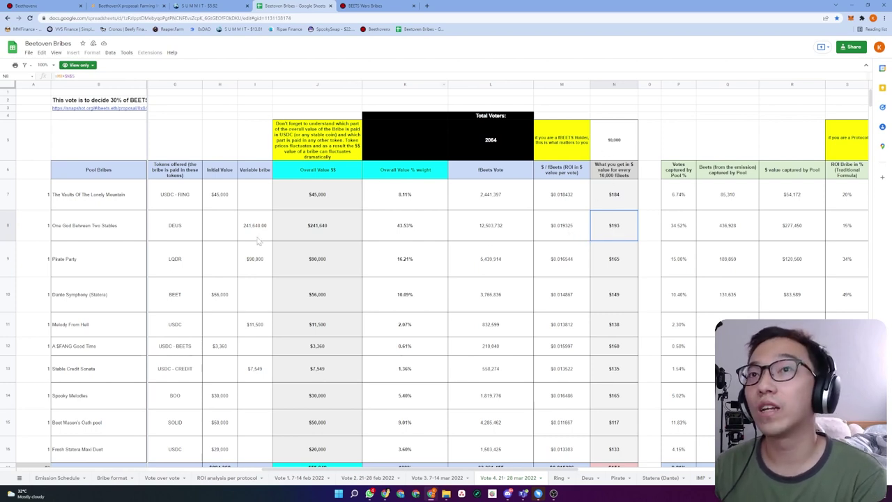
# - Switch to the BEETS Wars ROI dashboard and look through the bribe cards of all pools for round 6
pyautogui.click(371, 7)
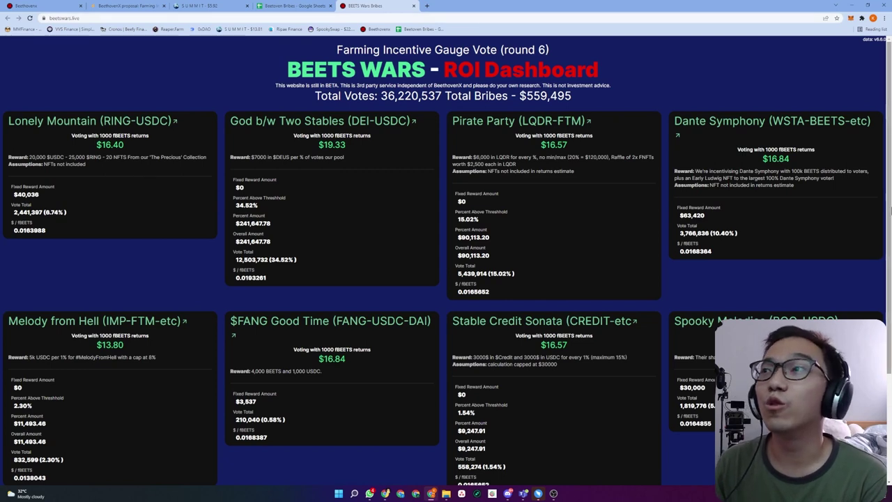
pyautogui.scroll(-2, 888, 176)
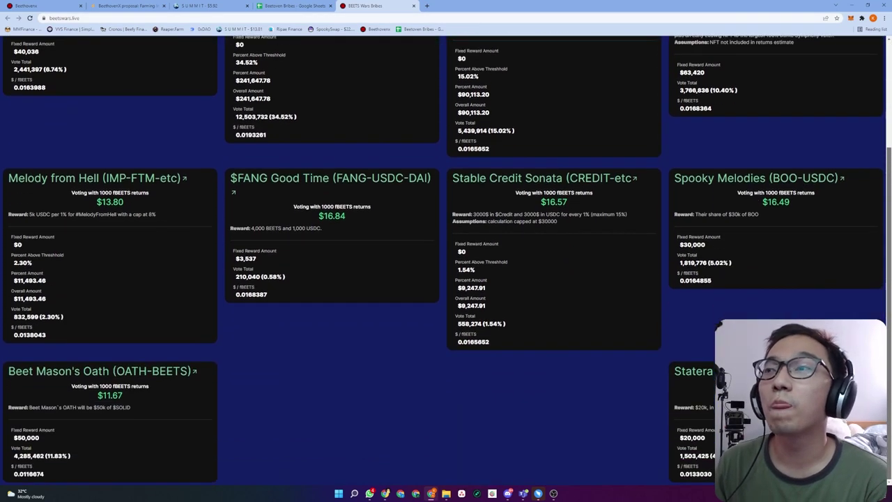
pyautogui.scroll(2, 867, 115)
pyautogui.scroll(-2, 868, 115)
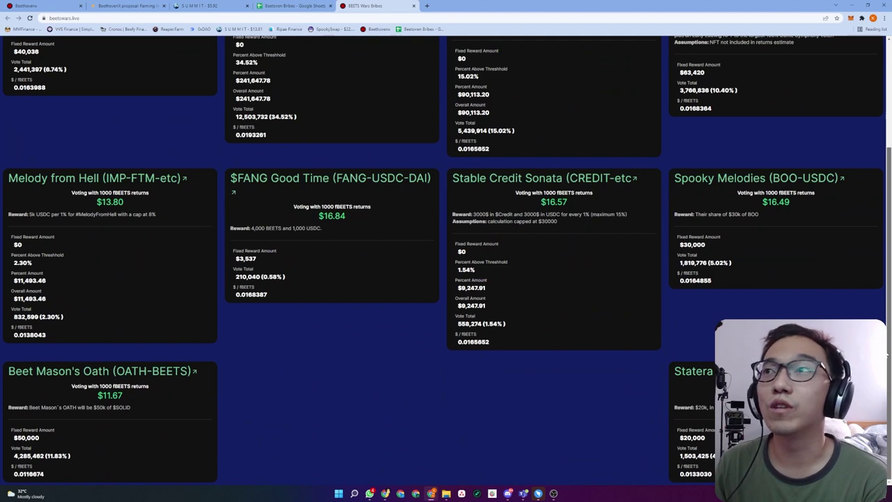
pyautogui.scroll(2, 877, 159)
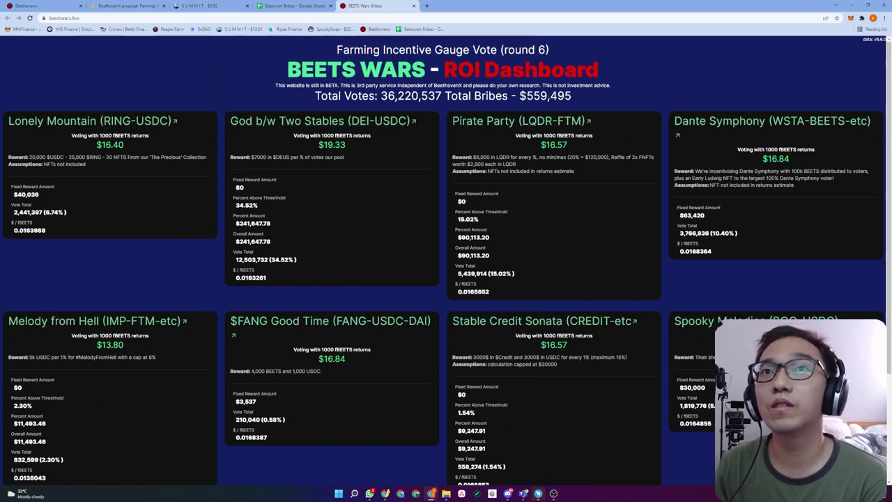
# - Highlight the 1000 fBEETS voting return on the God b/w Two Stables card and compare it with the other pools
pyautogui.doubleClick(333, 144)
pyautogui.click(333, 144)
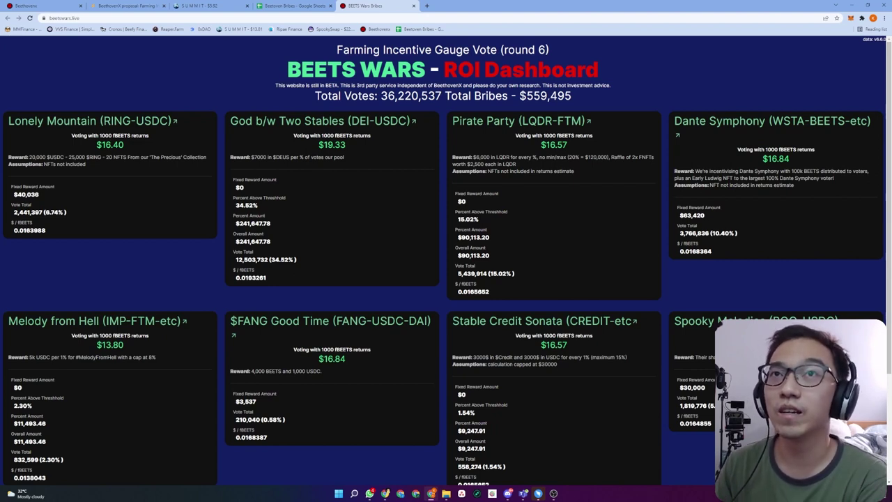
pyautogui.moveTo(324, 144); pyautogui.dragTo(352, 148)
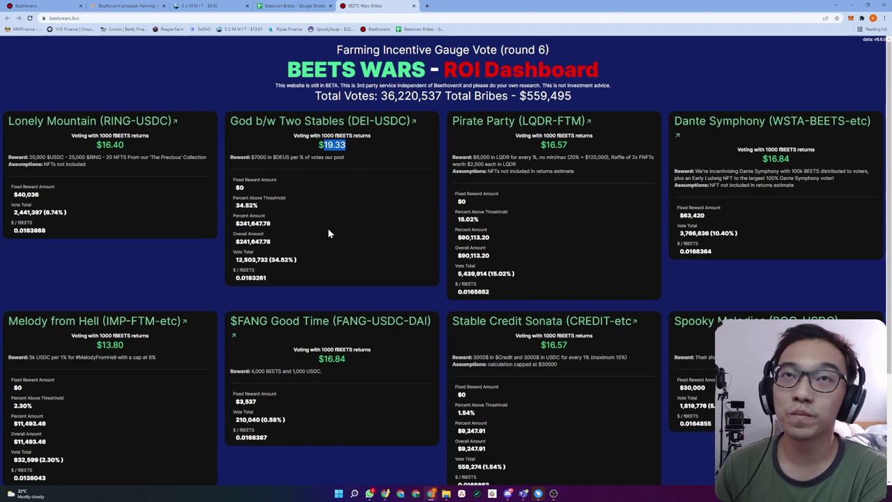
pyautogui.click(368, 207)
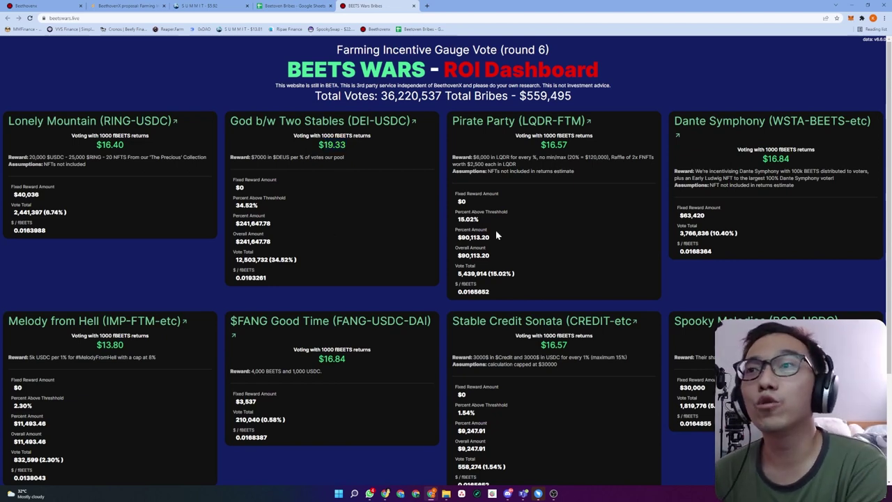
pyautogui.scroll(-1, 655, 245)
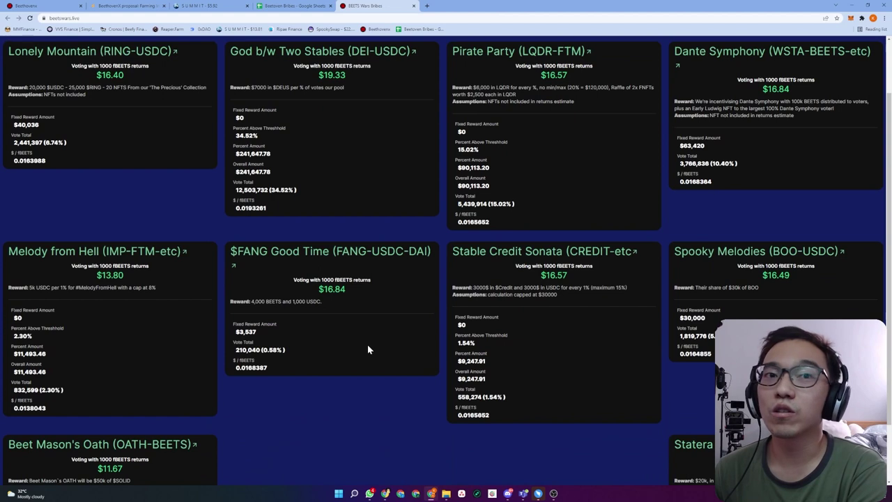
pyautogui.scroll(-1, 373, 335)
pyautogui.scroll(2, 441, 340)
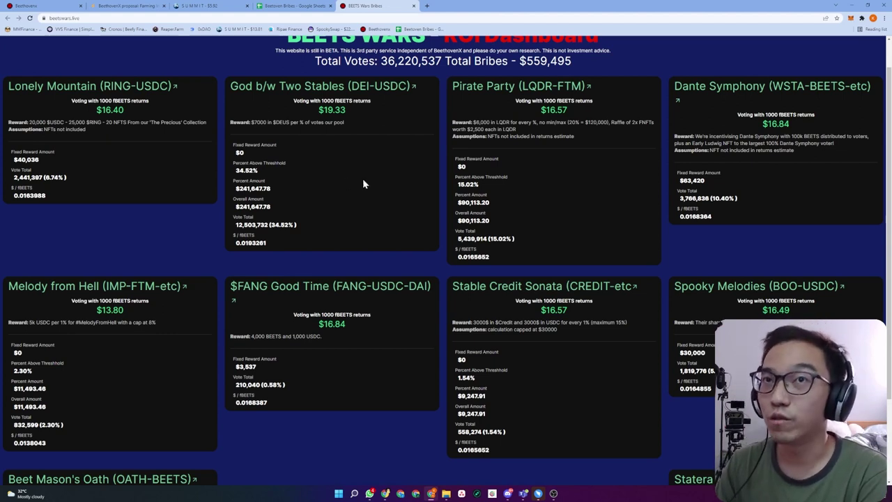
# - Return to Beethoven-X, open the In the Hall of the Mountain King pool and show its farm withdrawal form
pyautogui.hotkey('ctrl', '1')
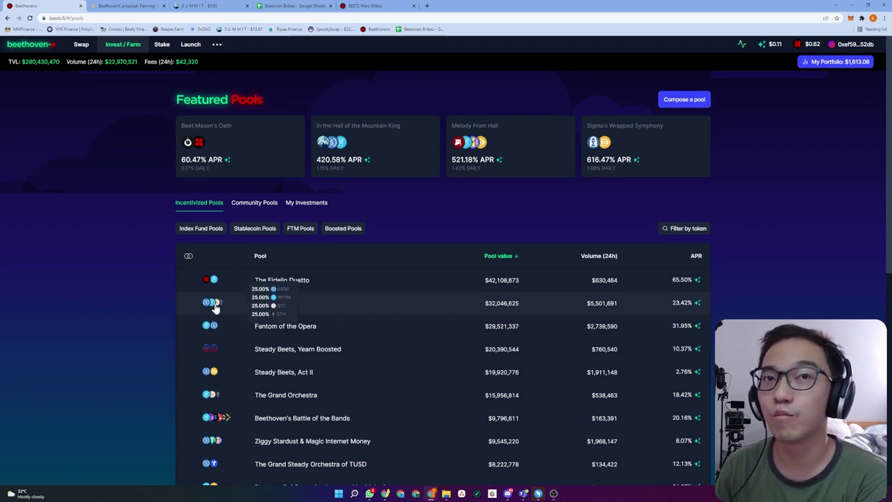
pyautogui.moveTo(204, 310)
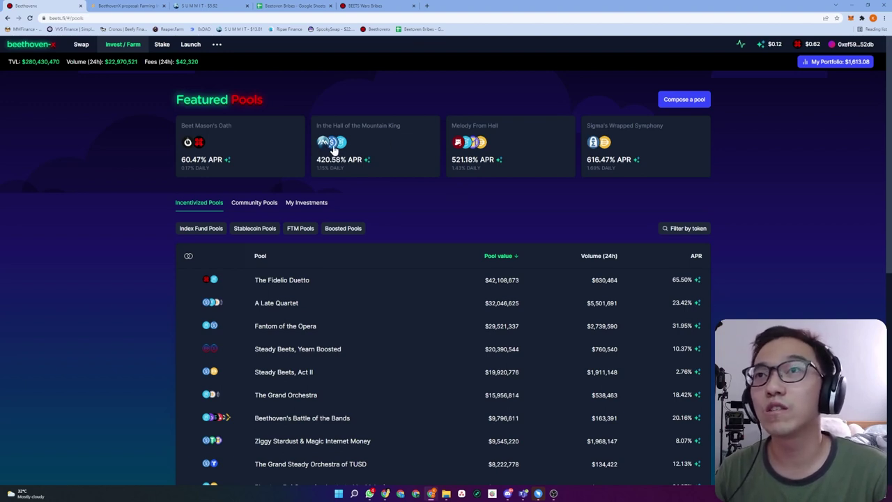
pyautogui.click(380, 150)
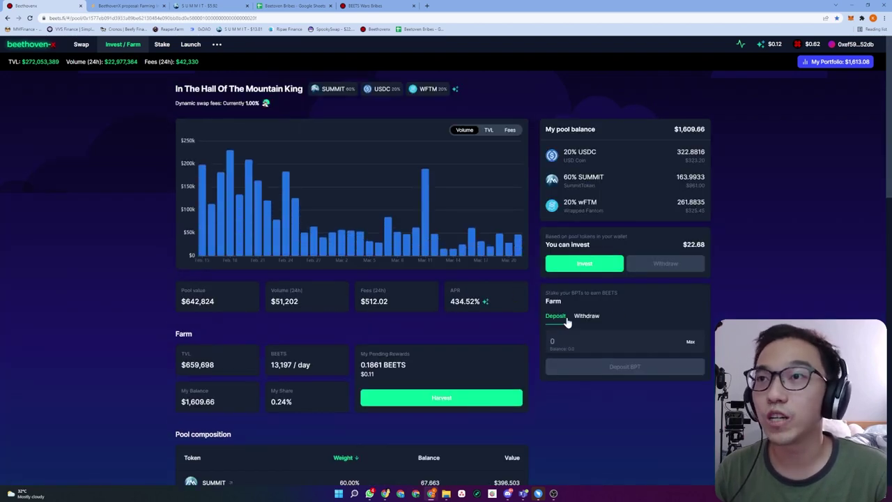
pyautogui.click(586, 318)
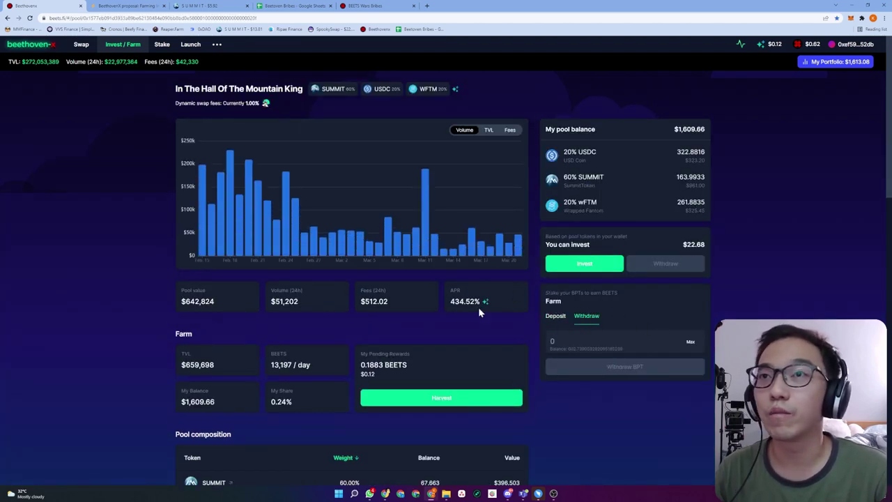
pyautogui.scroll(-1, 626, 305)
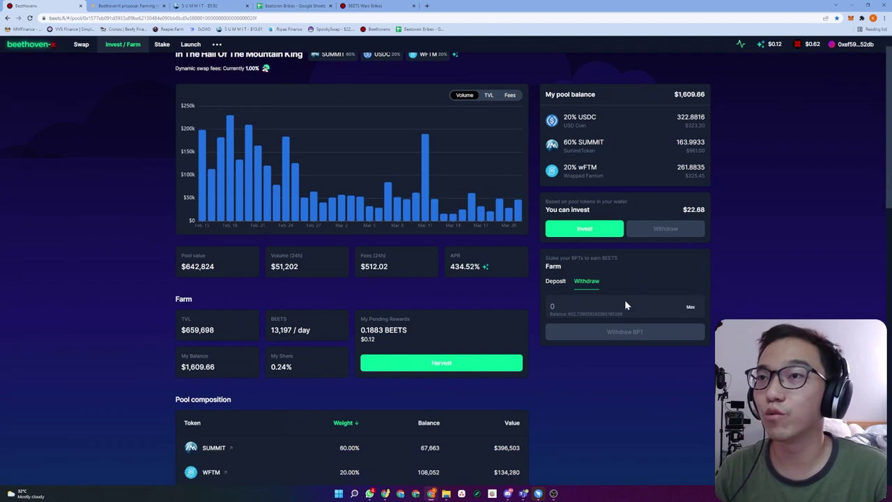
# - Withdraw the maximum BPT balance from the In the Hall of the Mountain King farm and approve the transaction in MetaMask
pyautogui.click(691, 308)
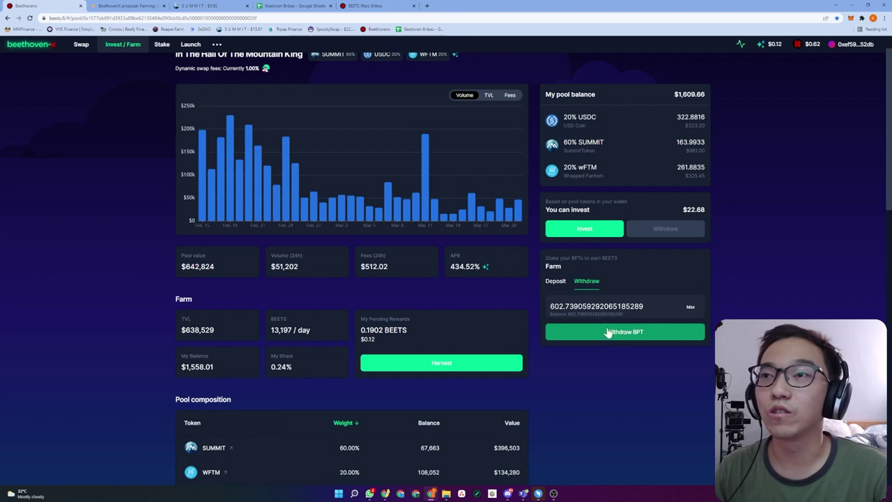
pyautogui.scroll(1, 607, 332)
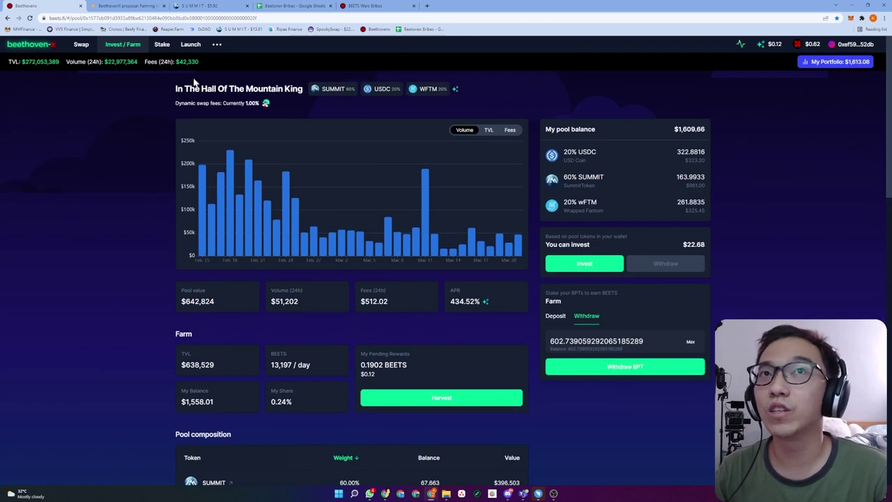
pyautogui.click(636, 368)
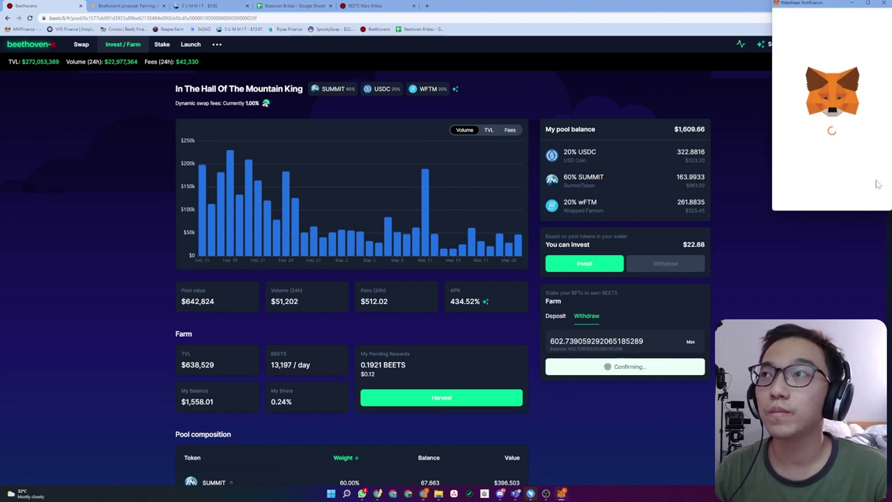
pyautogui.scroll(-2, 889, 171)
pyautogui.scroll(-2, 888, 170)
pyautogui.click(856, 196)
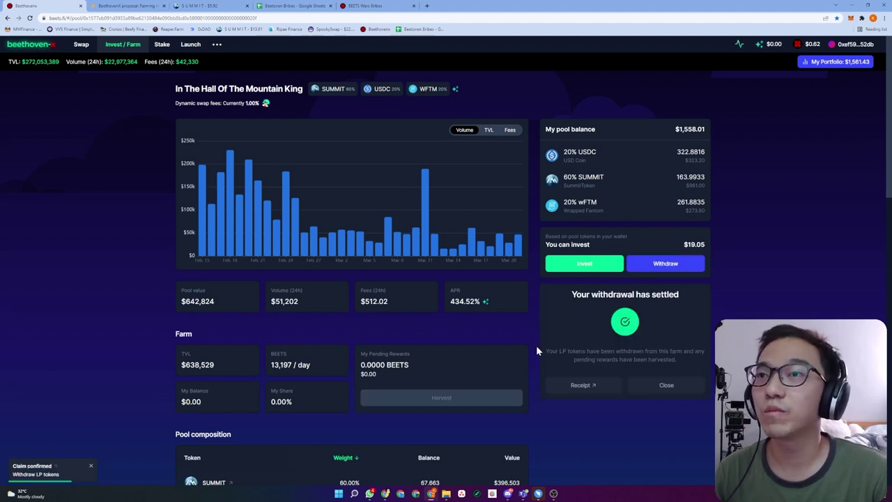
# - Highlight the farm withdrawal notice about the LP tokens and pending rewards, and dismiss it
pyautogui.moveTo(551, 352); pyautogui.dragTo(683, 361)
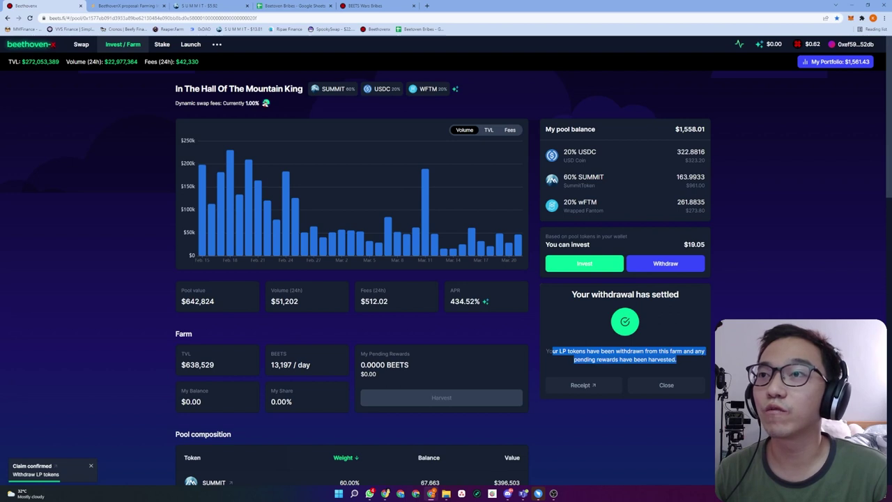
pyautogui.click(600, 361)
pyautogui.scroll(-1, 600, 362)
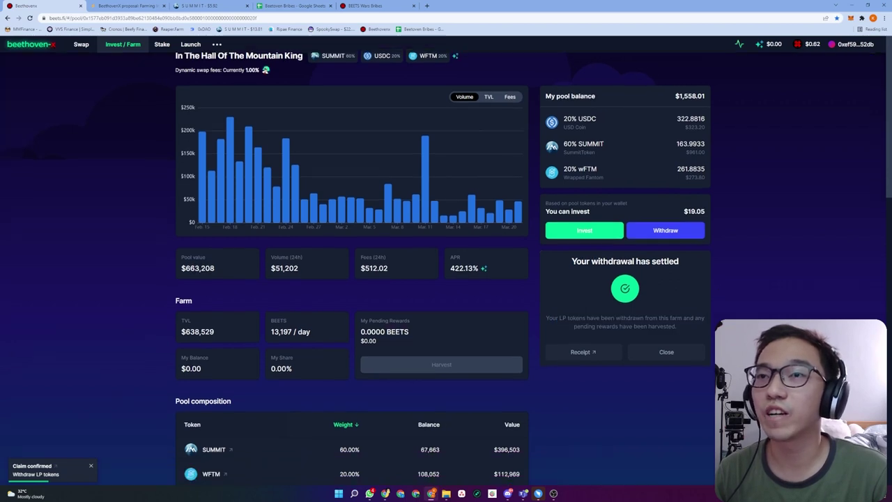
pyautogui.scroll(-5, 641, 377)
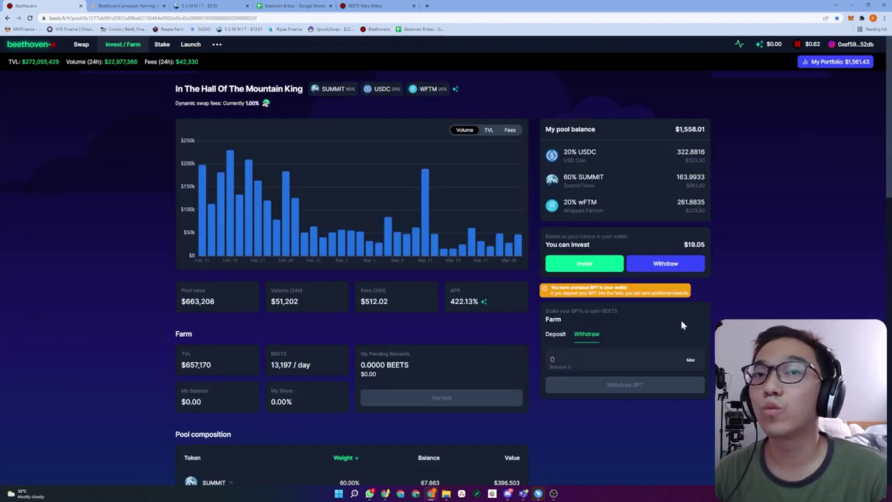
# - Open the pool's withdrawal form, try FTM, USDC and SUMMIT as single-token payouts, and close it without withdrawing
pyautogui.click(666, 265)
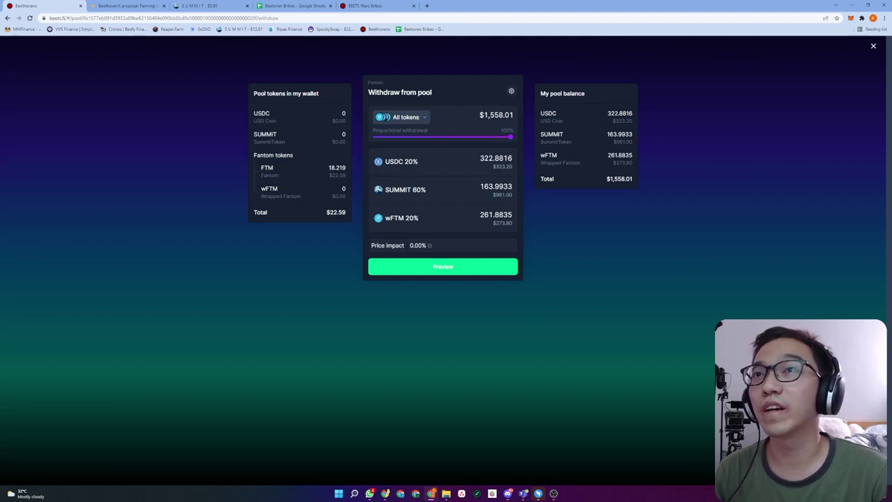
pyautogui.click(423, 119)
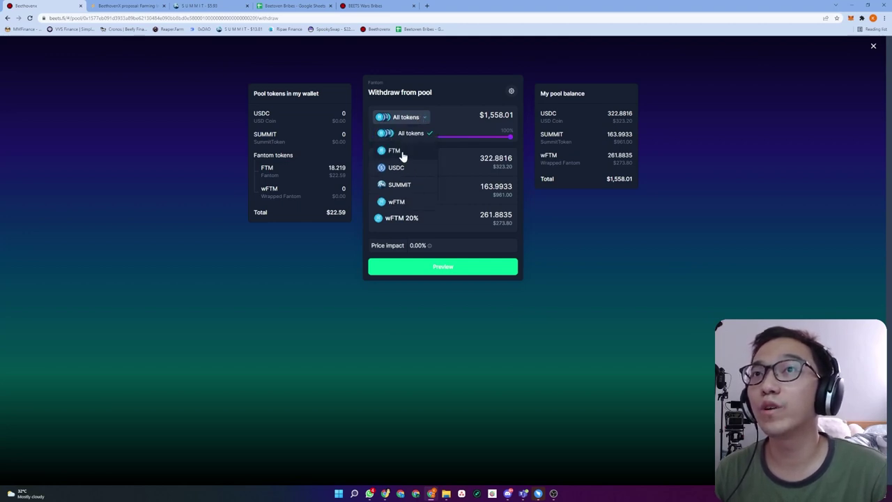
pyautogui.click(398, 152)
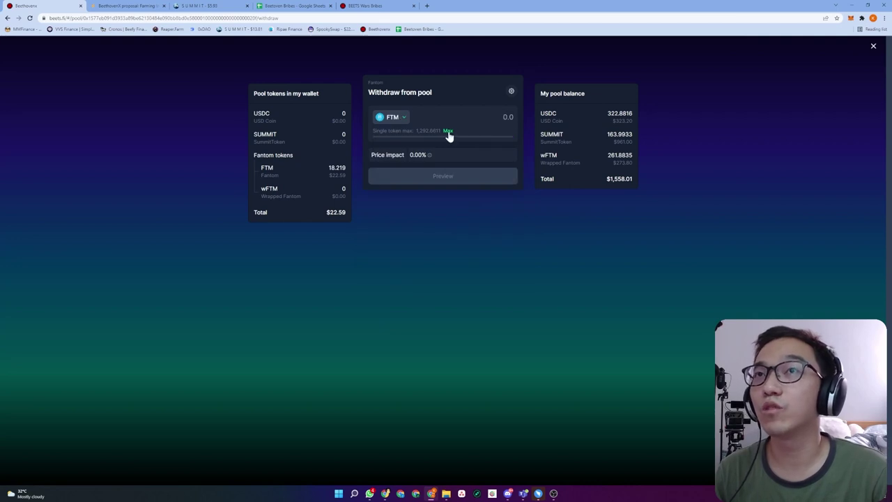
pyautogui.click(403, 120)
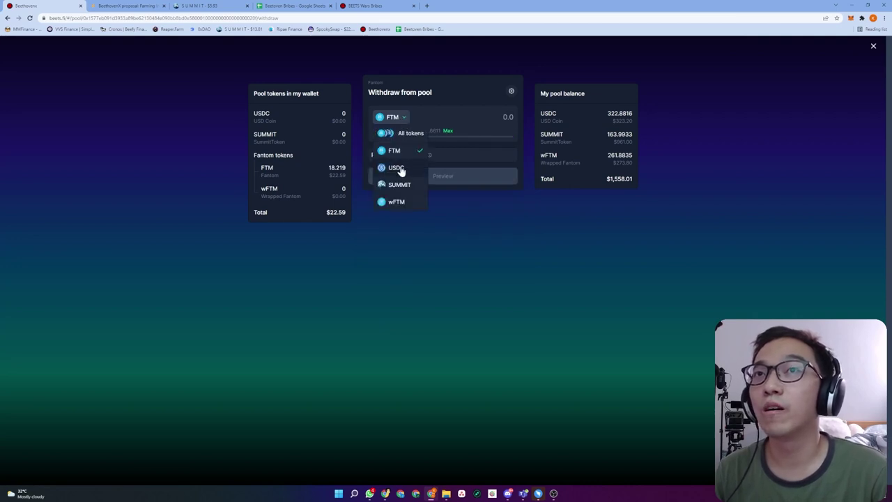
pyautogui.click(401, 168)
pyautogui.click(407, 119)
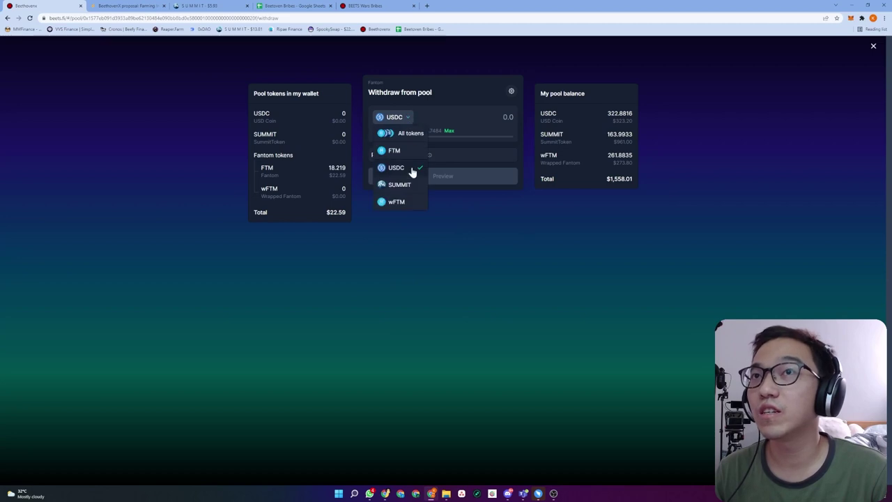
pyautogui.click(407, 186)
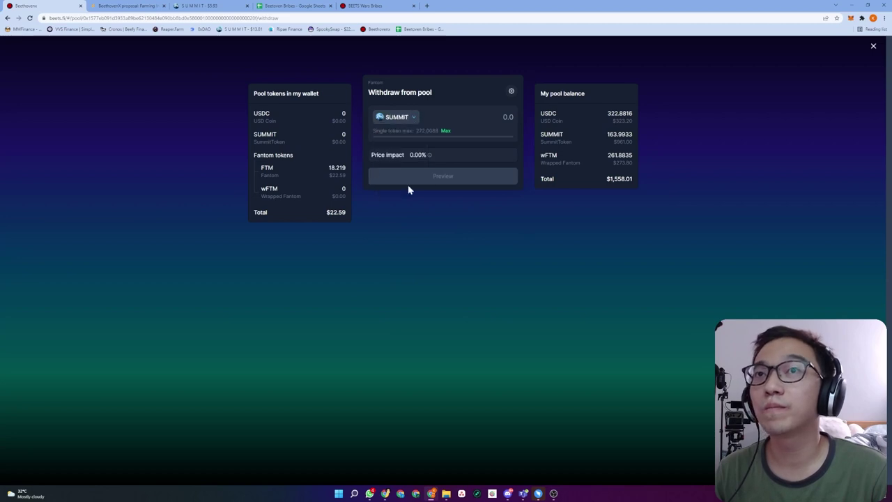
pyautogui.click(410, 119)
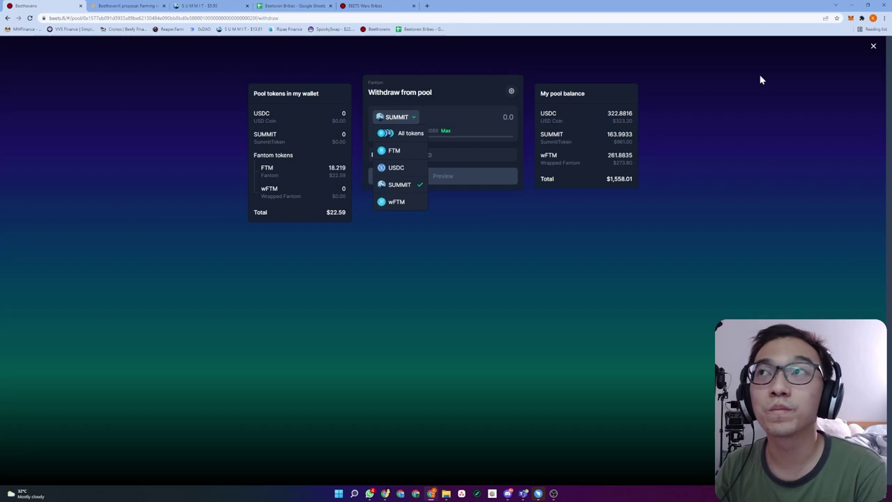
pyautogui.click(869, 66)
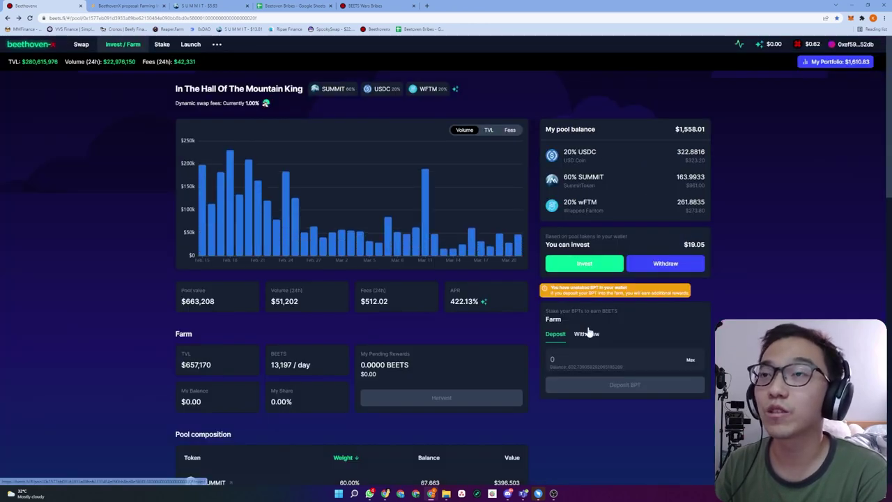
# - Deposit the maximum BPT balance back into the farm and approve the transaction in MetaMask
pyautogui.click(690, 360)
pyautogui.click(608, 384)
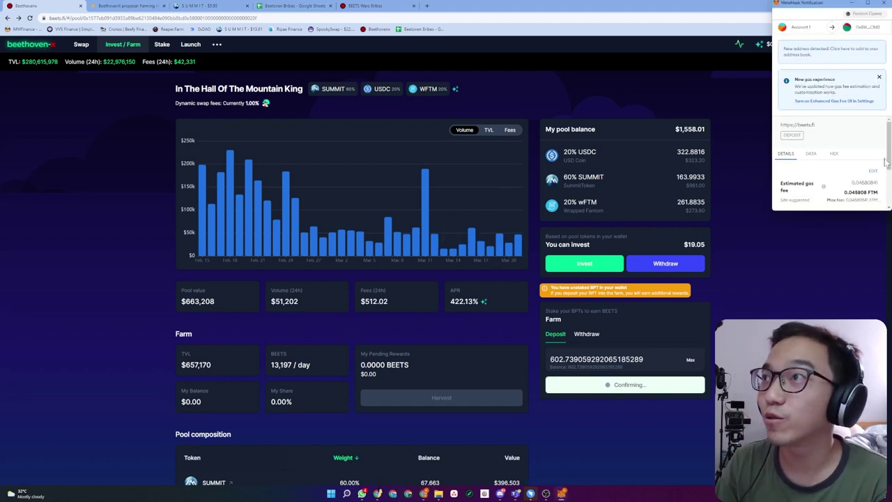
pyautogui.click(856, 196)
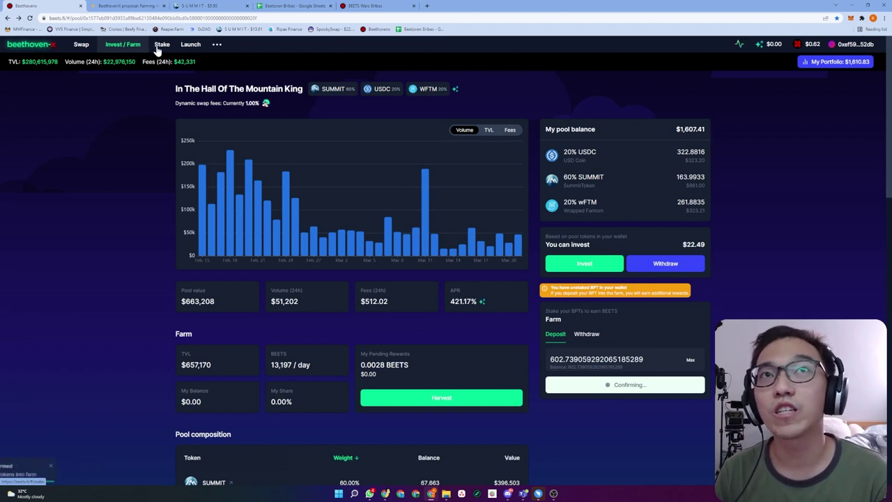
# - View the fBEETS staking page, and highlight the 1000 fBEETS voting return for God b/w Two Stables on the BEETS Wars dashboard
pyautogui.click(162, 45)
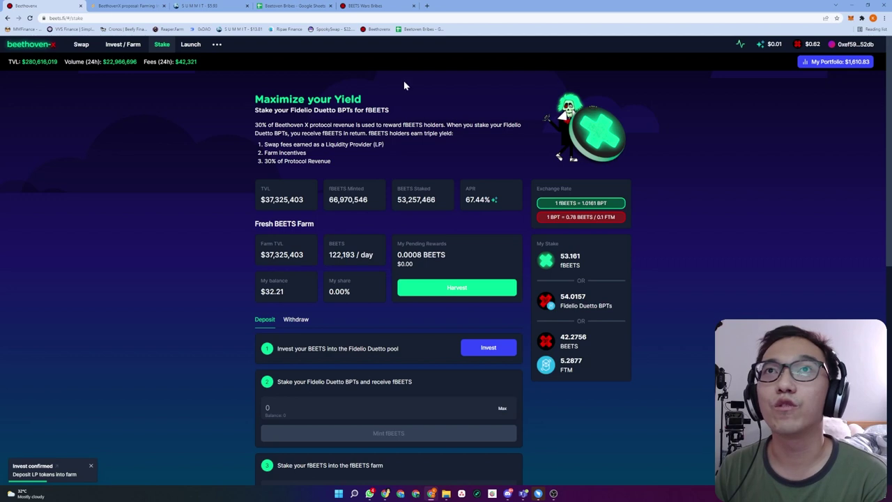
pyautogui.click(376, 6)
pyautogui.tripleClick(348, 110)
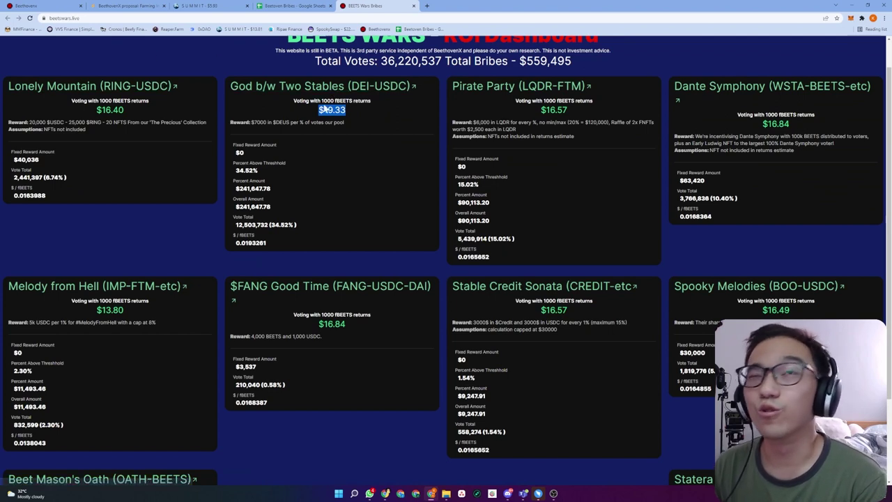
pyautogui.moveTo(322, 100); pyautogui.dragTo(353, 100)
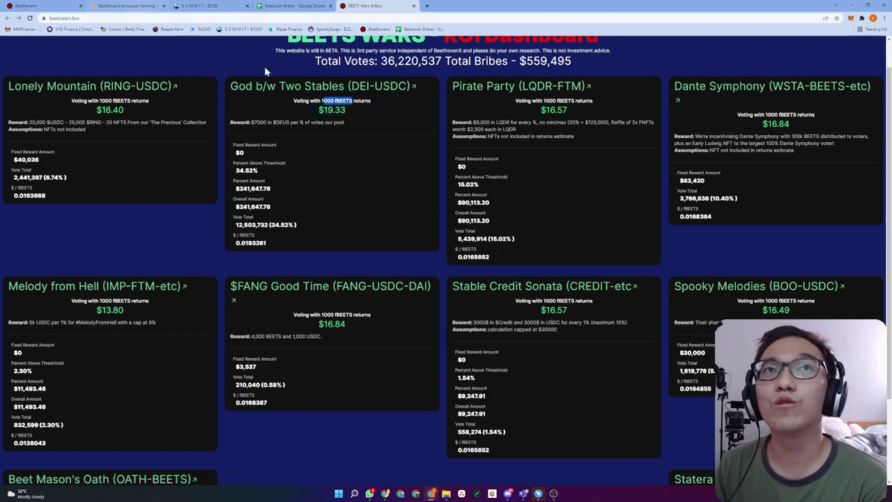
pyautogui.click(364, 111)
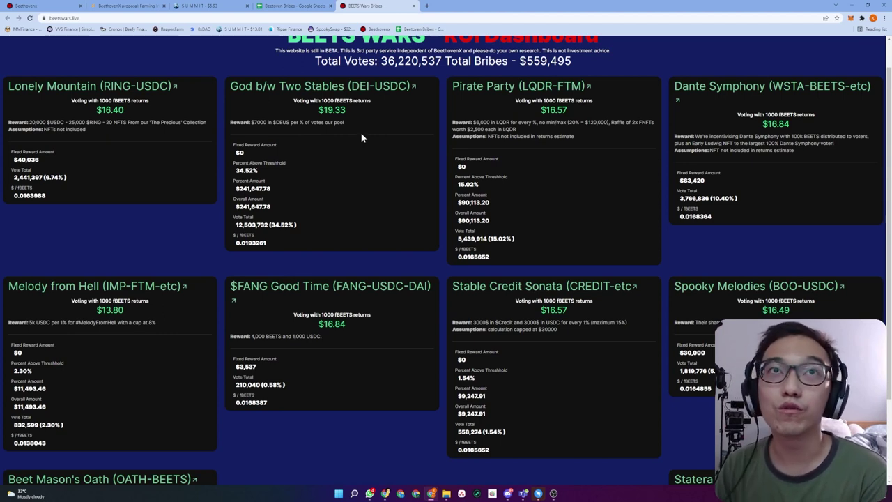
# - Return to Beethoven-X and open its home page
pyautogui.click(57, 8)
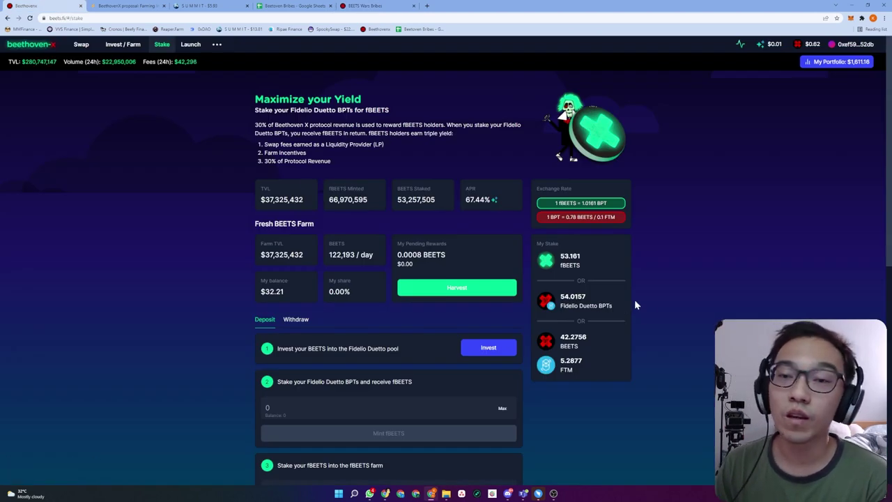
pyautogui.click(49, 48)
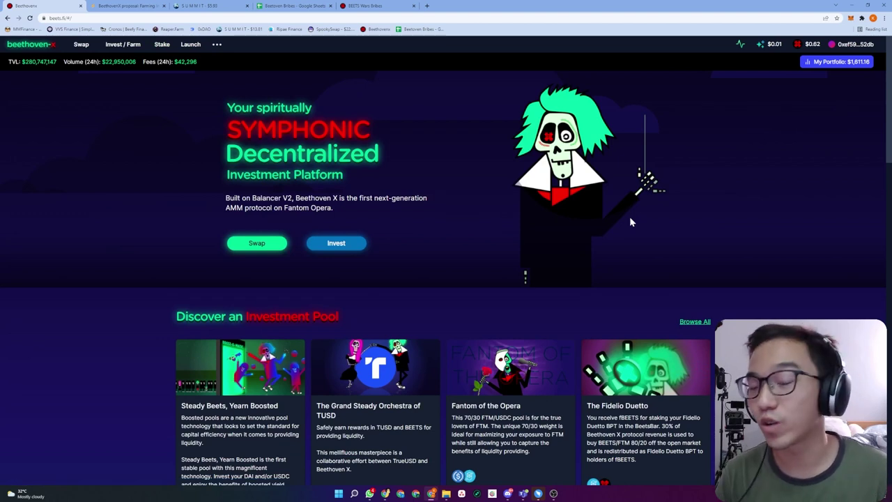